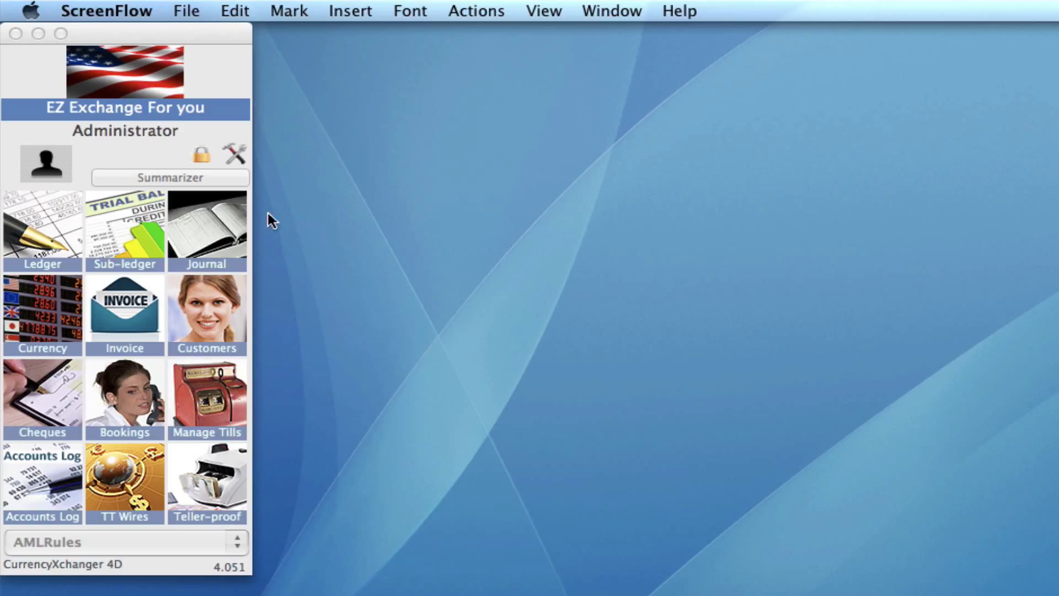
- Bring the EZ Exchange main window to the front
left_click(216, 69)
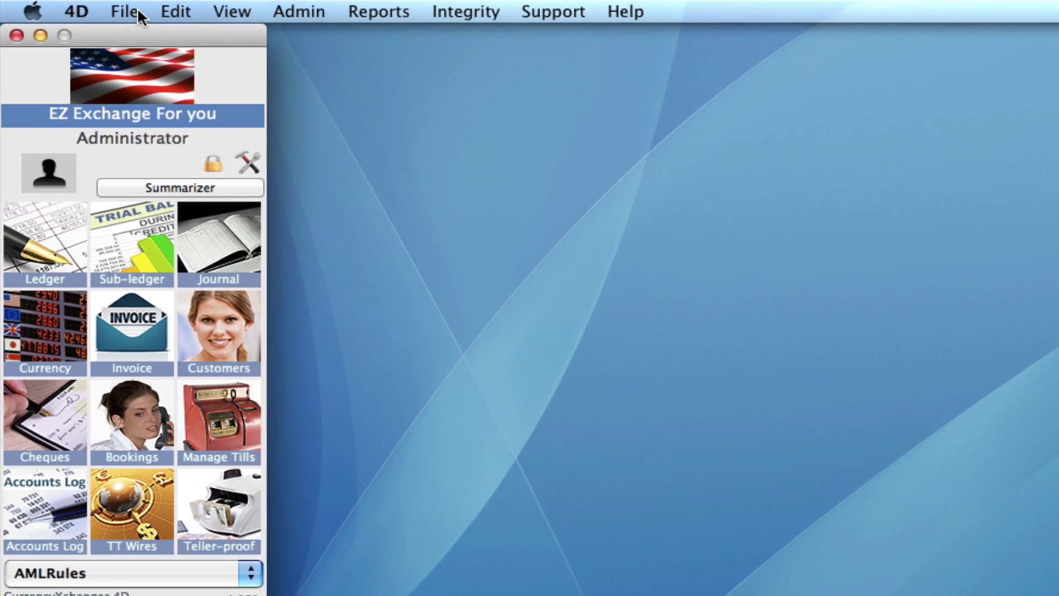
- Enable Activate Rule Based AML Polices in Server Preferences' Compliance | Warnings settings and save
left_click(127, 10)
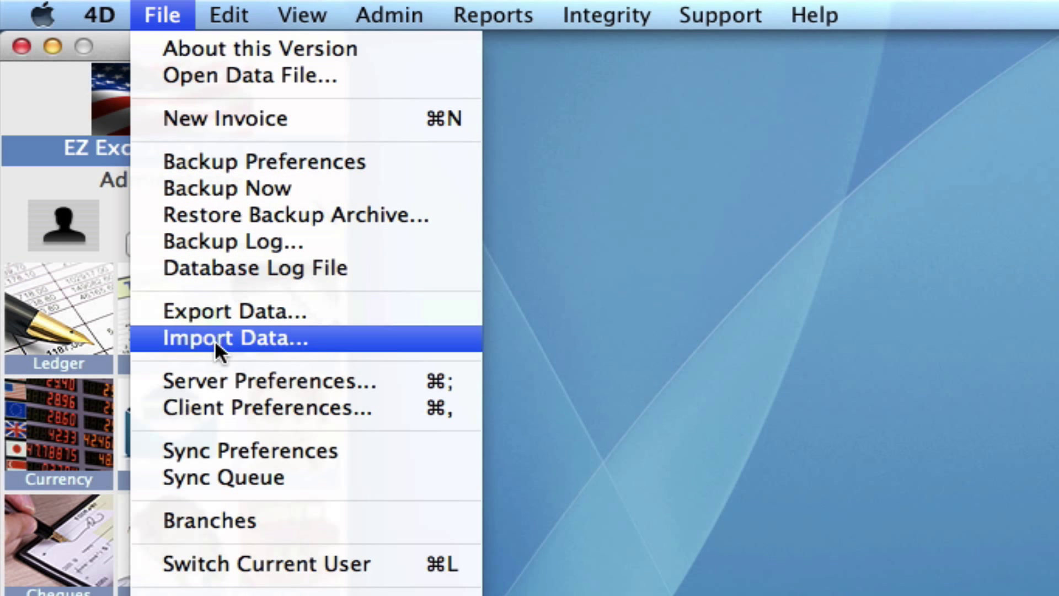
left_click(213, 378)
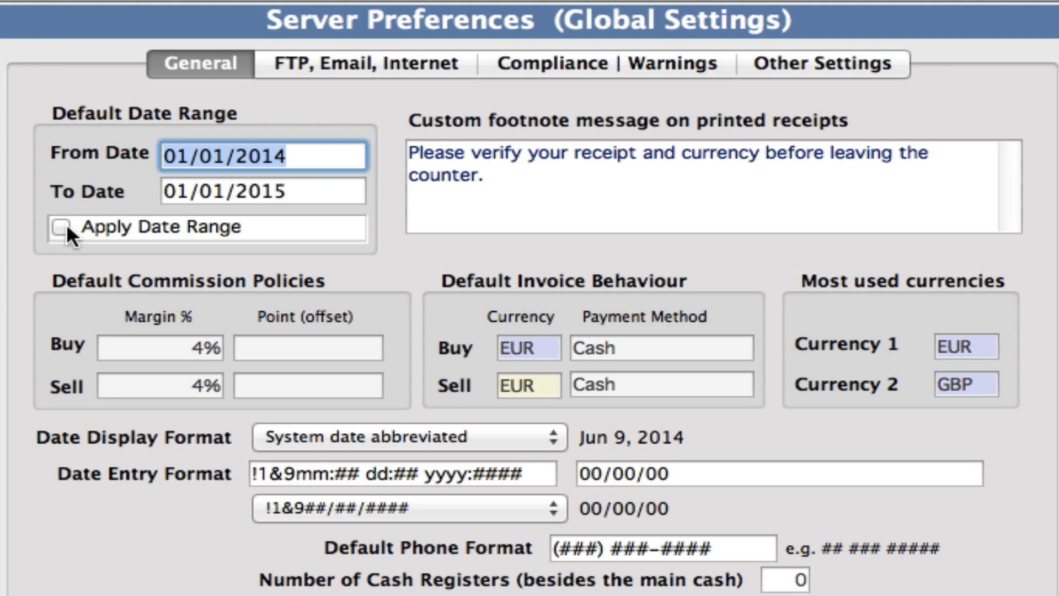
left_click(577, 61)
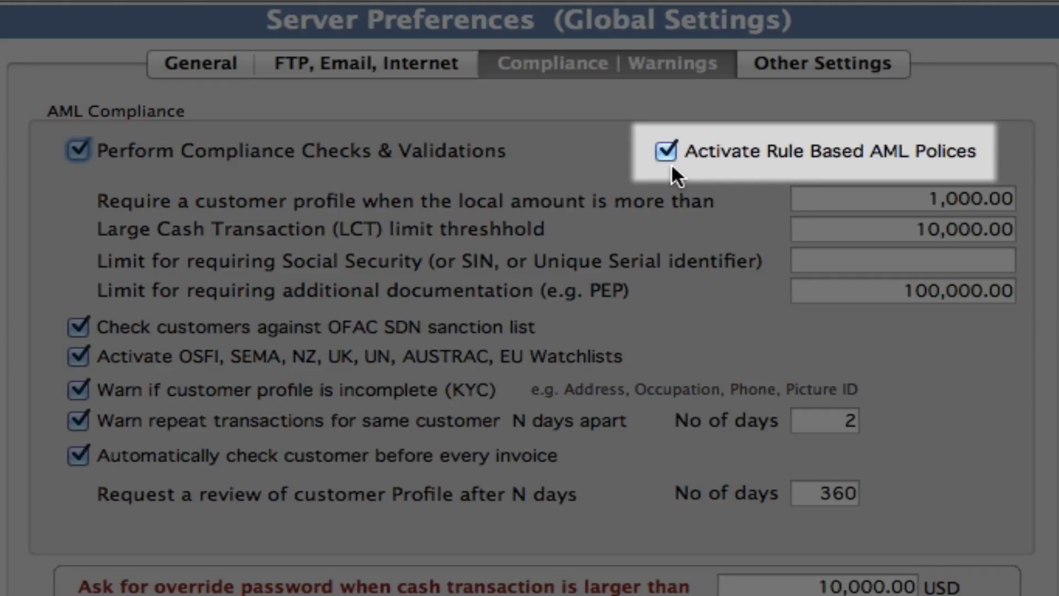
left_click(666, 151)
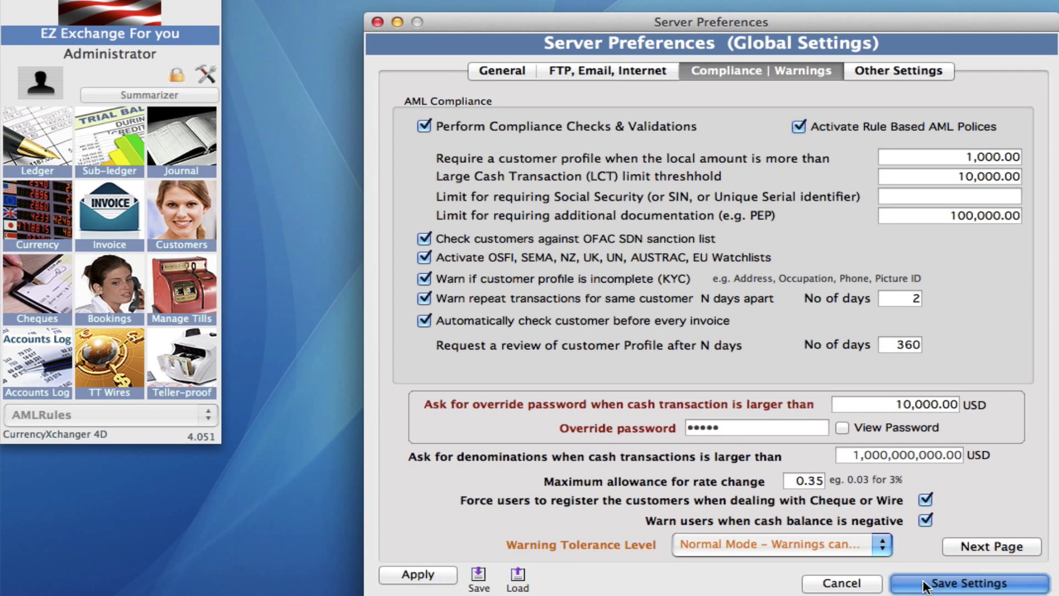
left_click(925, 585)
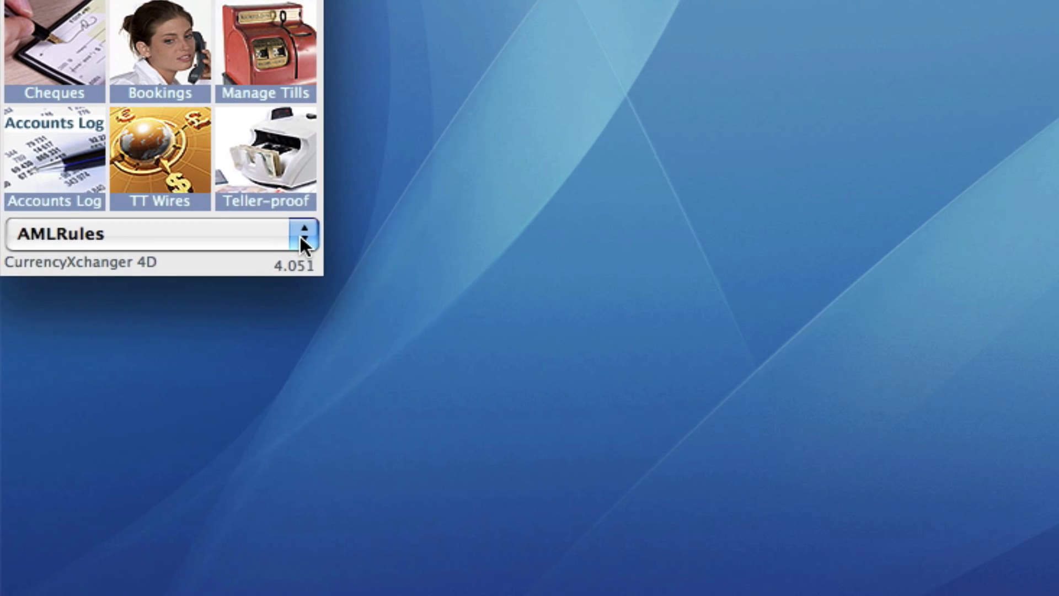
- Switch to the AMLRules table and create a new rule record
left_click(302, 236)
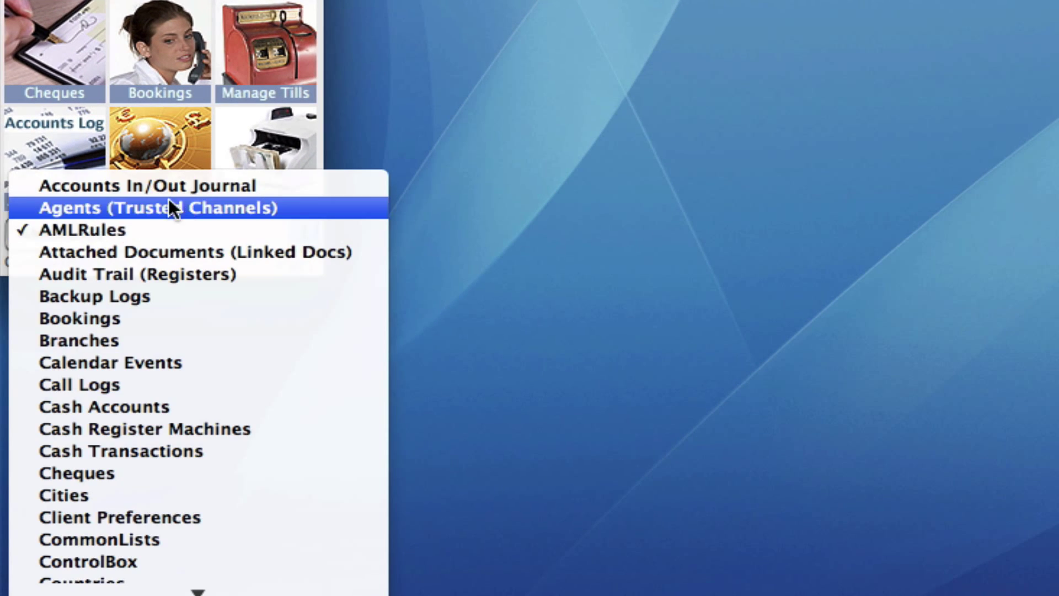
left_click(89, 229)
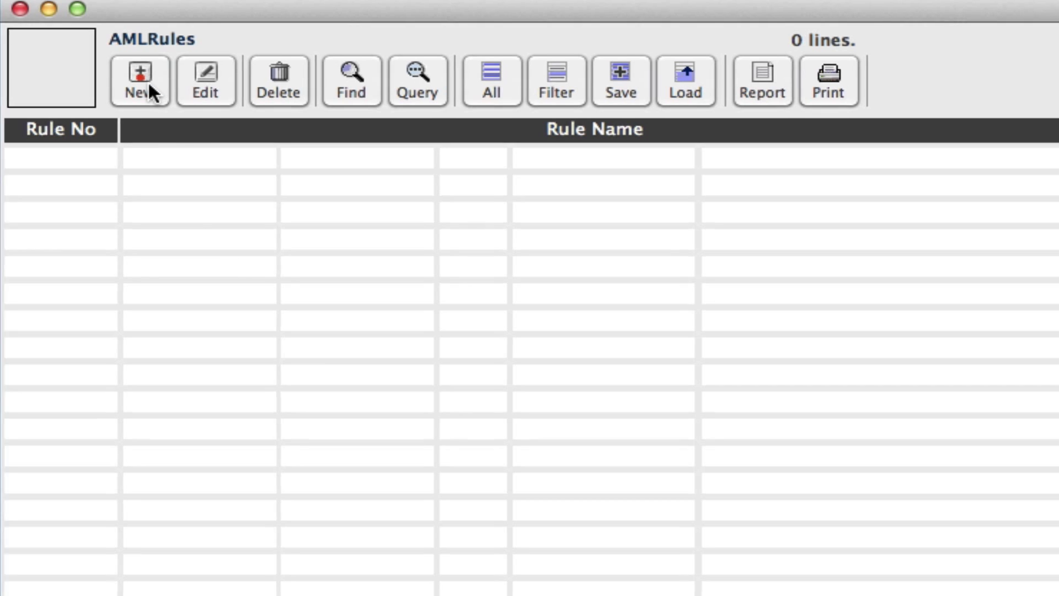
left_click(145, 87)
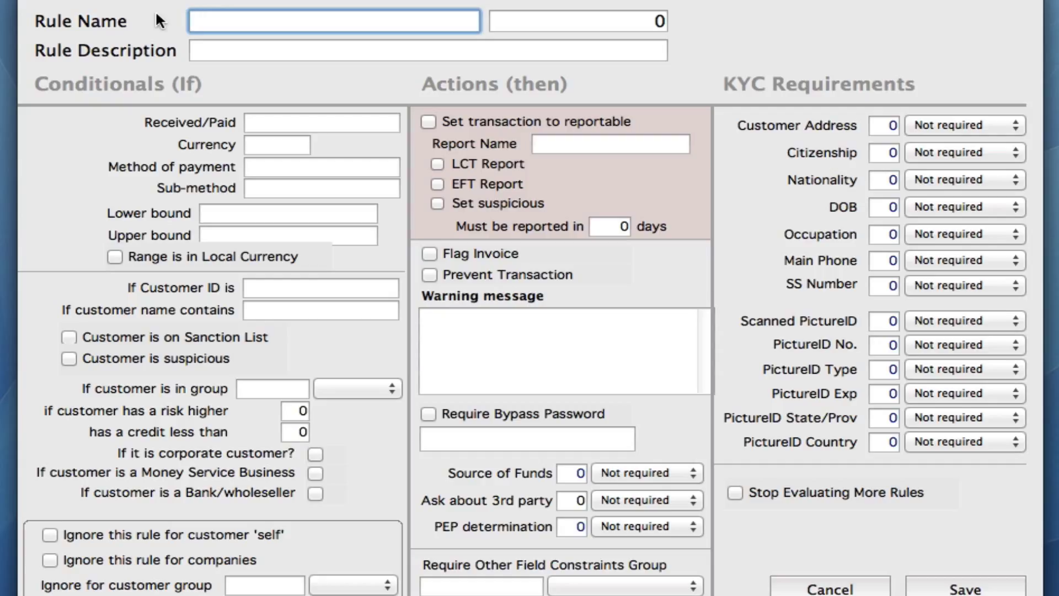
- Name the rule LCT, number it 1, and describe it as 'Large Cash Transaction'
type("LCT")
key("Tab")
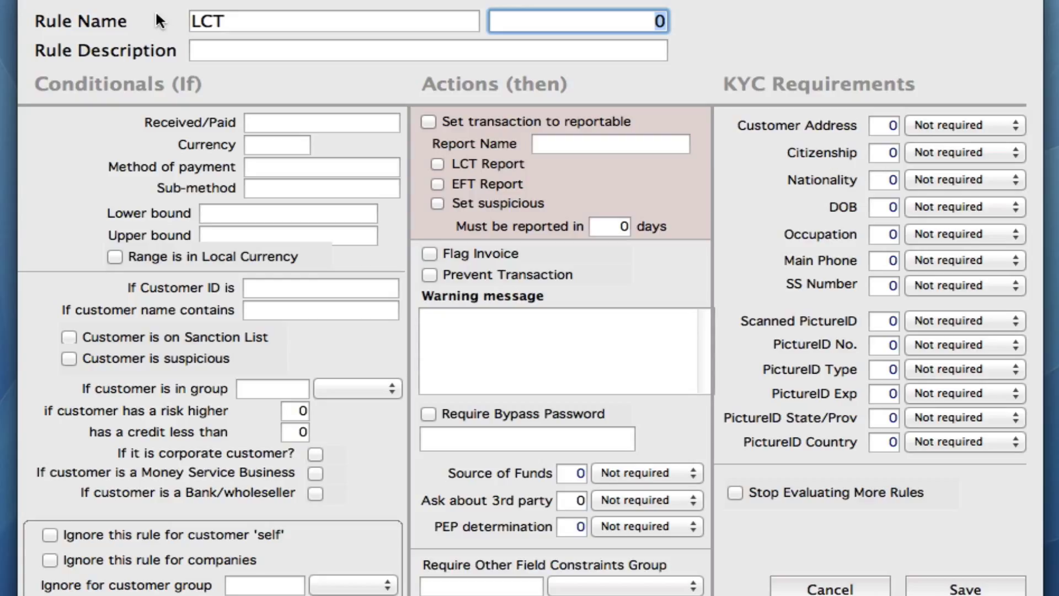
type("1")
key("Tab")
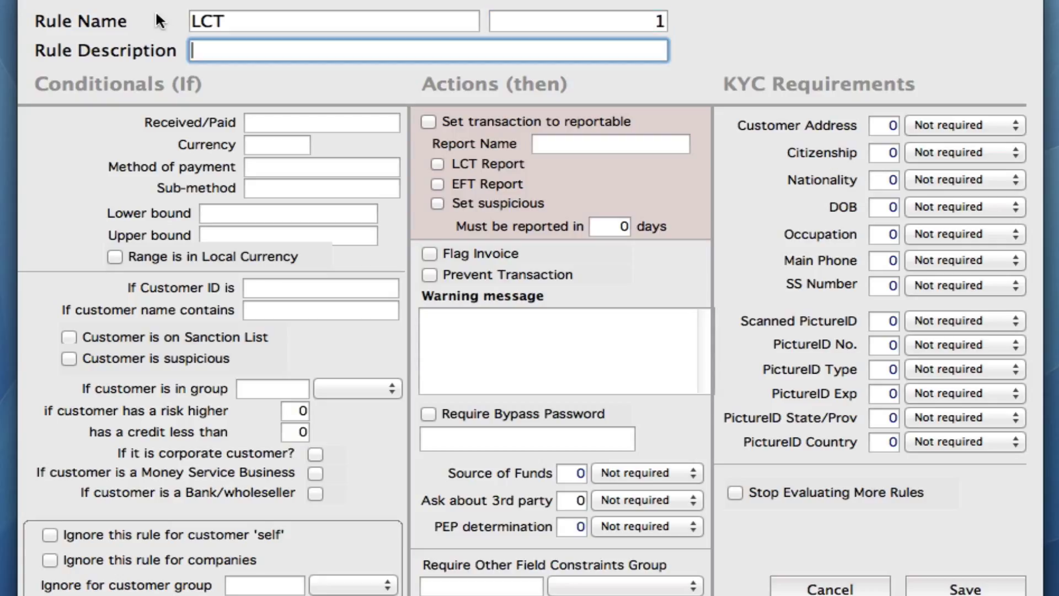
type("Large Cash Transa")
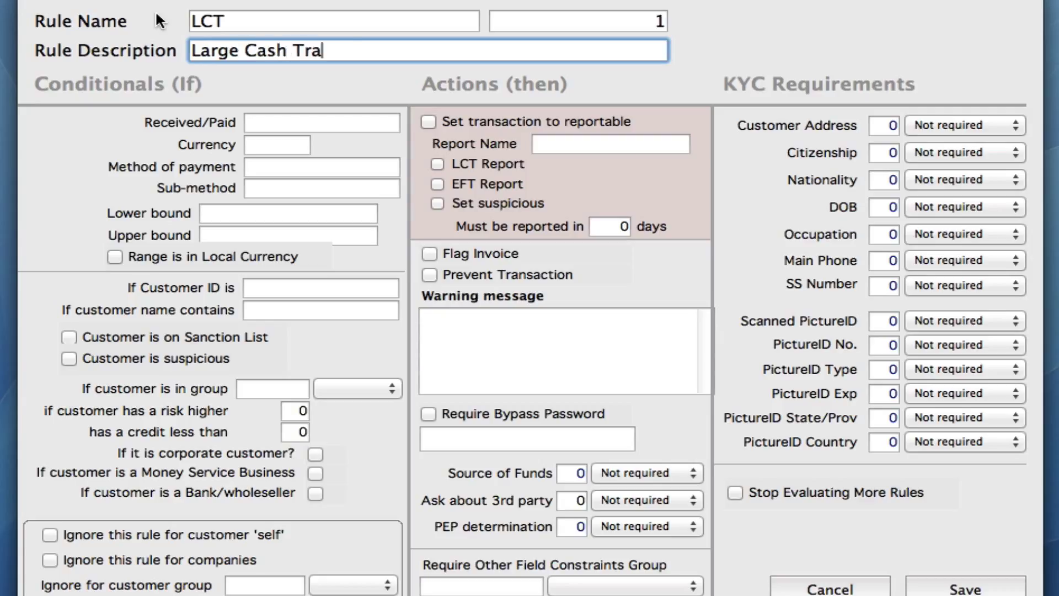
type("ction")
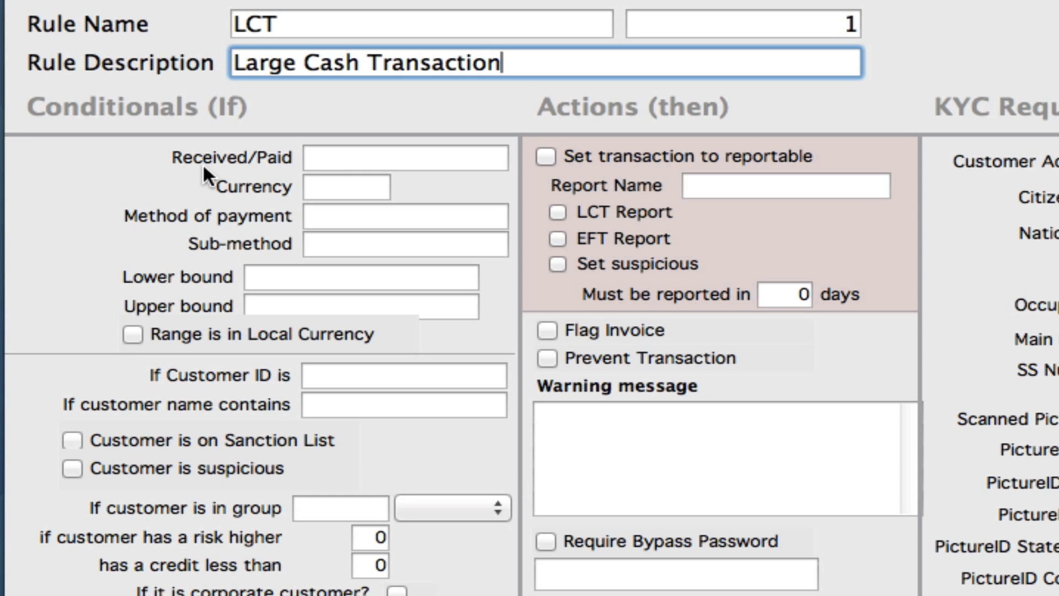
- Enter then clear 'received' in Received/Paid, and choose Cash as the method of payment
left_click(336, 158)
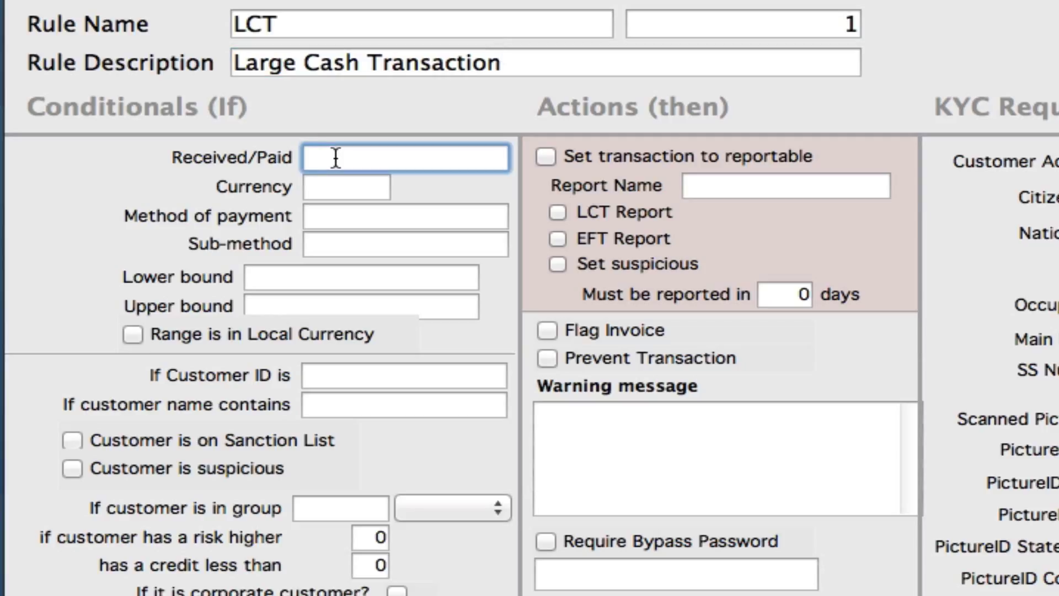
type("received")
left_click_drag(381, 160, 299, 161)
key("BackSpace")
type("received")
left_click(317, 186)
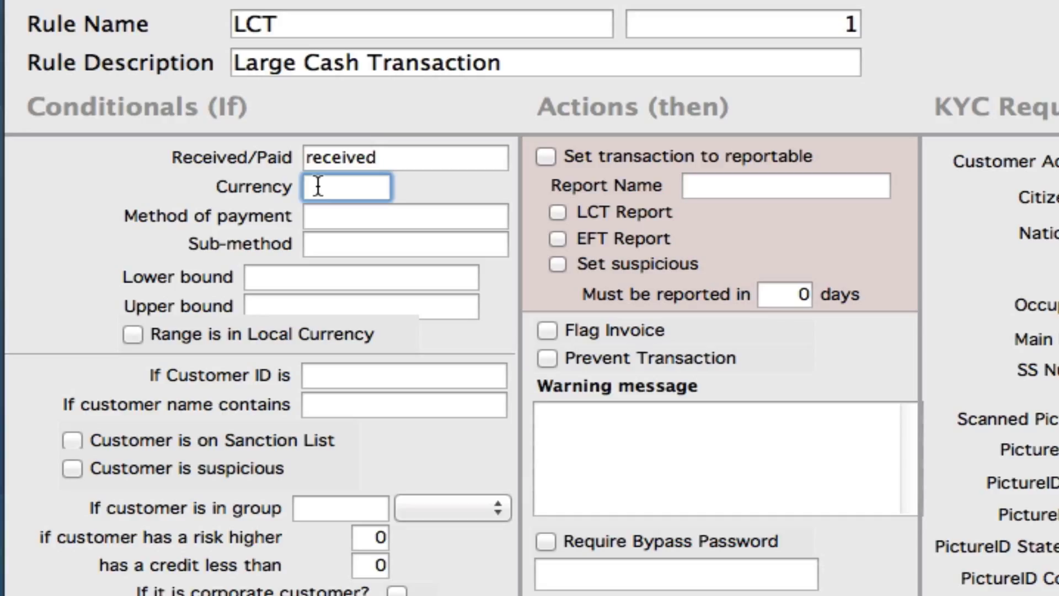
left_click(318, 215)
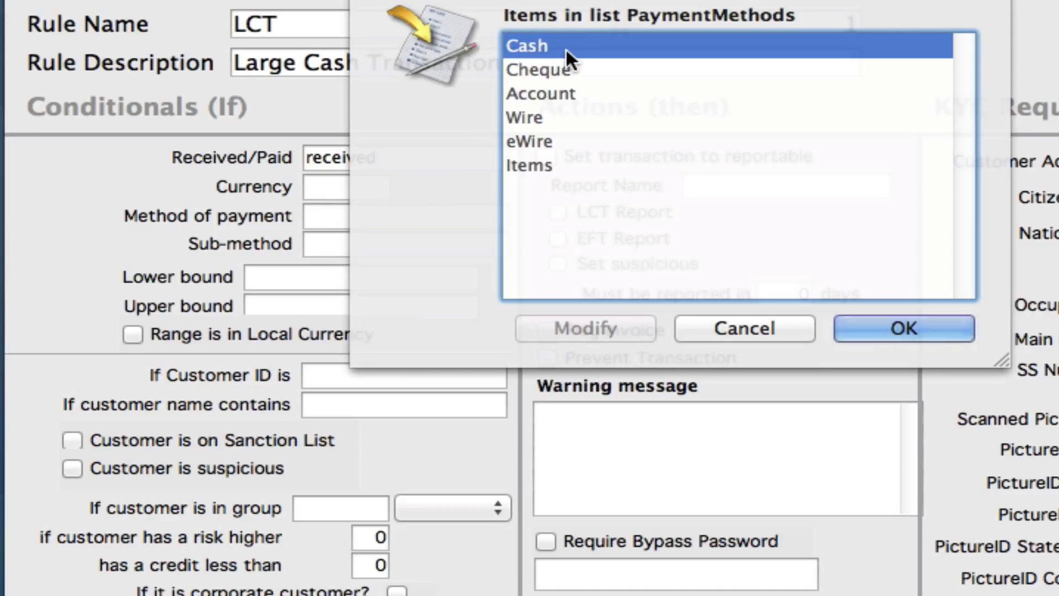
left_click(856, 326)
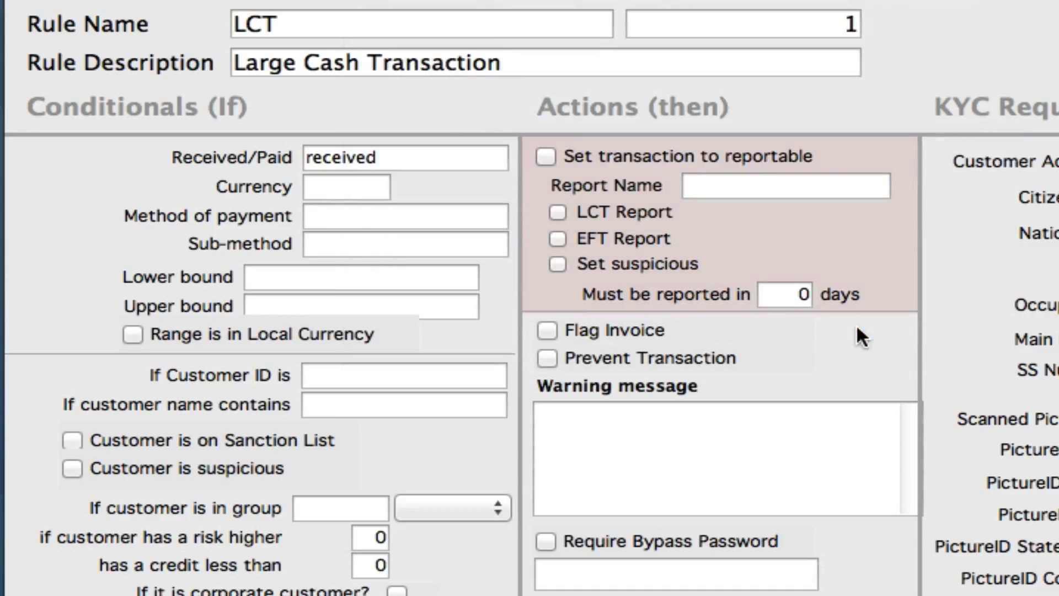
- Enter 10,000 as the lower amount bound and 50,000 as the upper bound
left_click(264, 276)
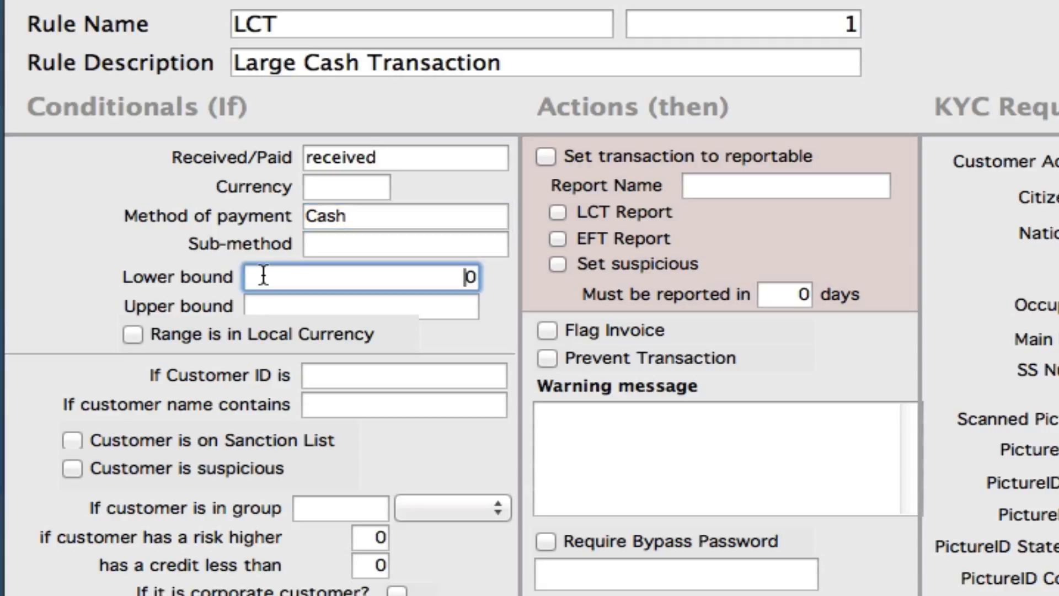
type("10,0")
type("0000")
key("Tab")
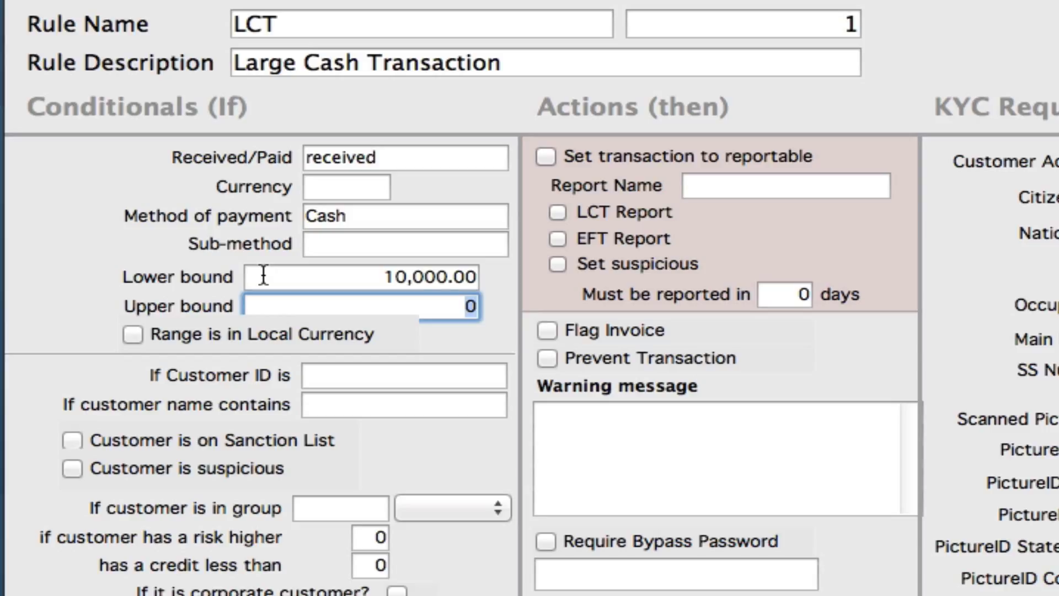
type("50,")
type("00")
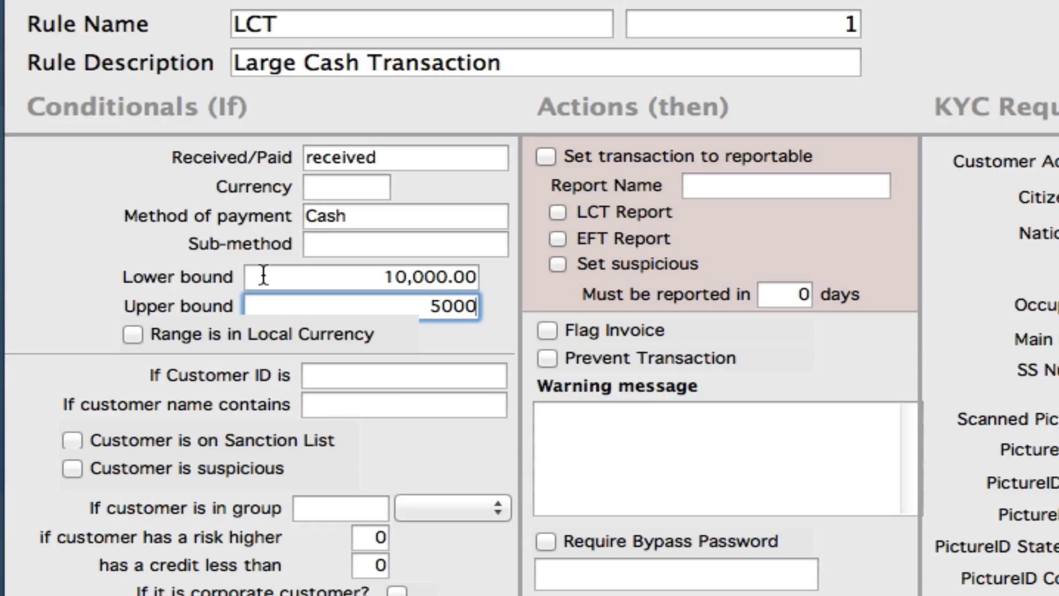
type("0")
key("Tab")
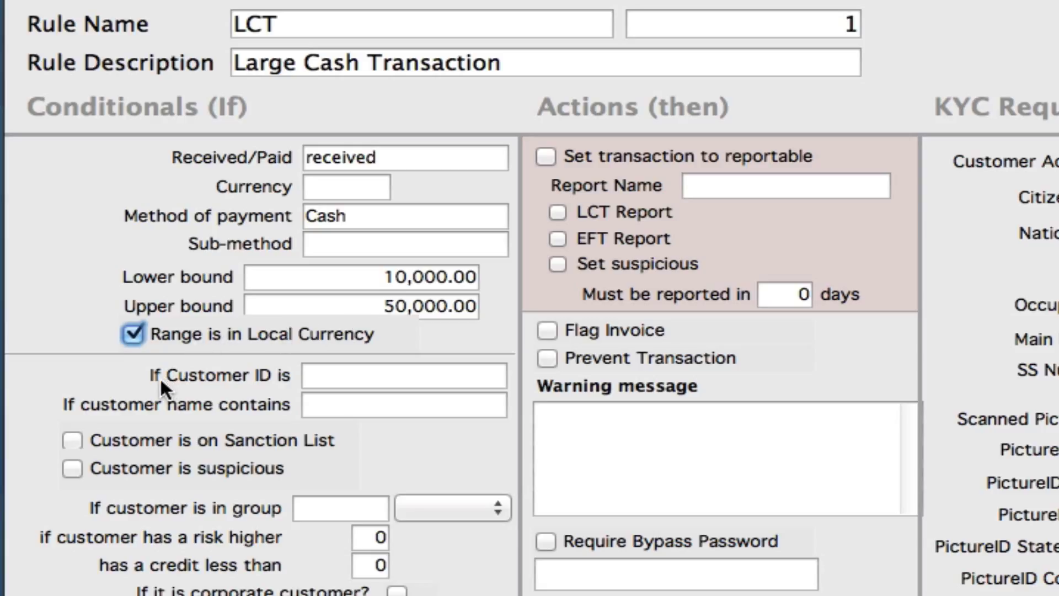
left_click(328, 375)
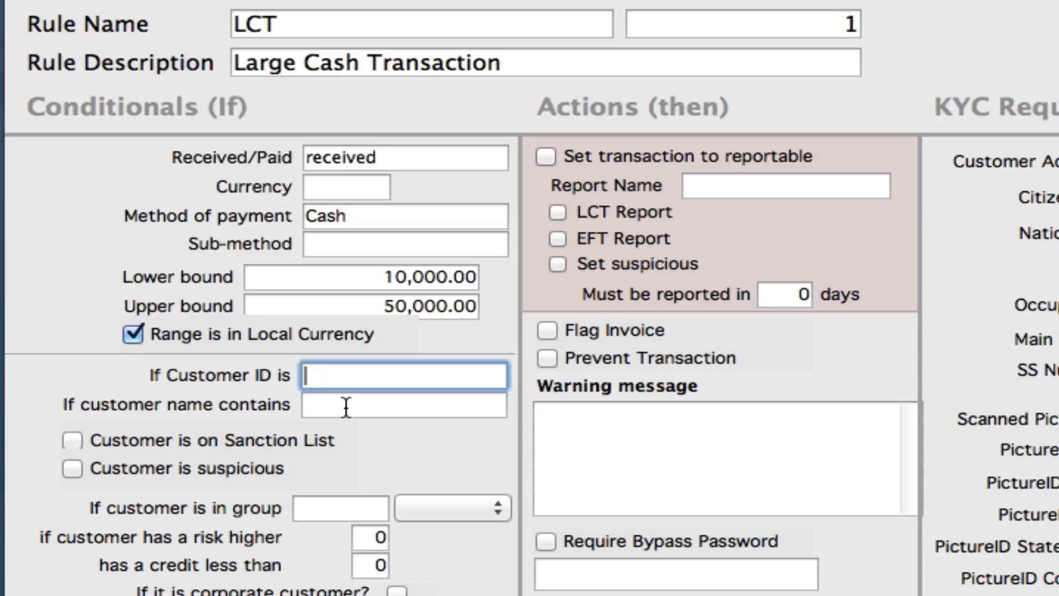
left_click(345, 407)
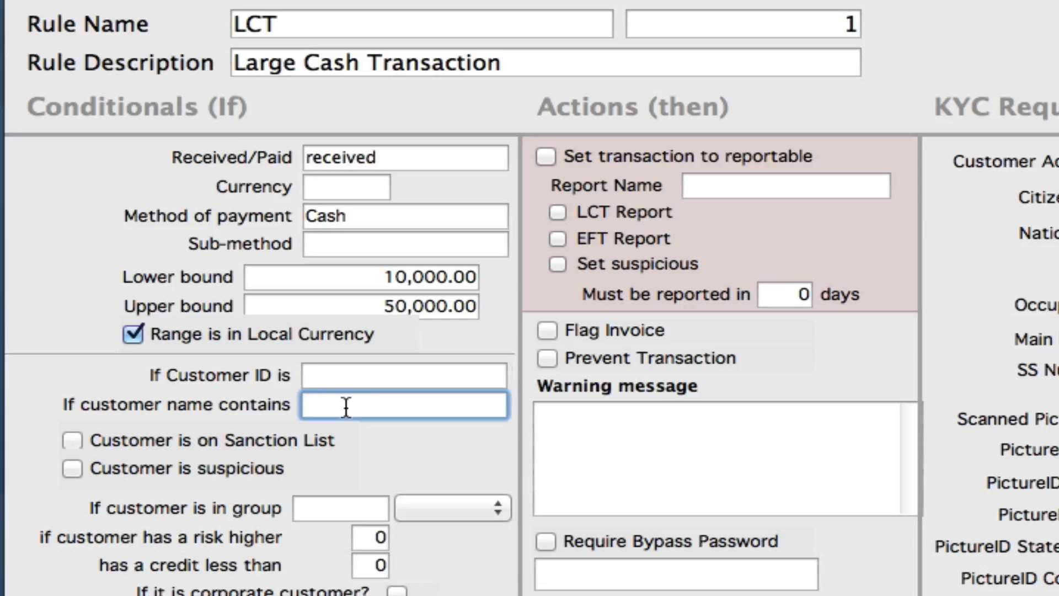
type("bank")
key("BackSpace")
key("BackSpace")
key("BackSpace")
key("BackSpace")
left_click(70, 467)
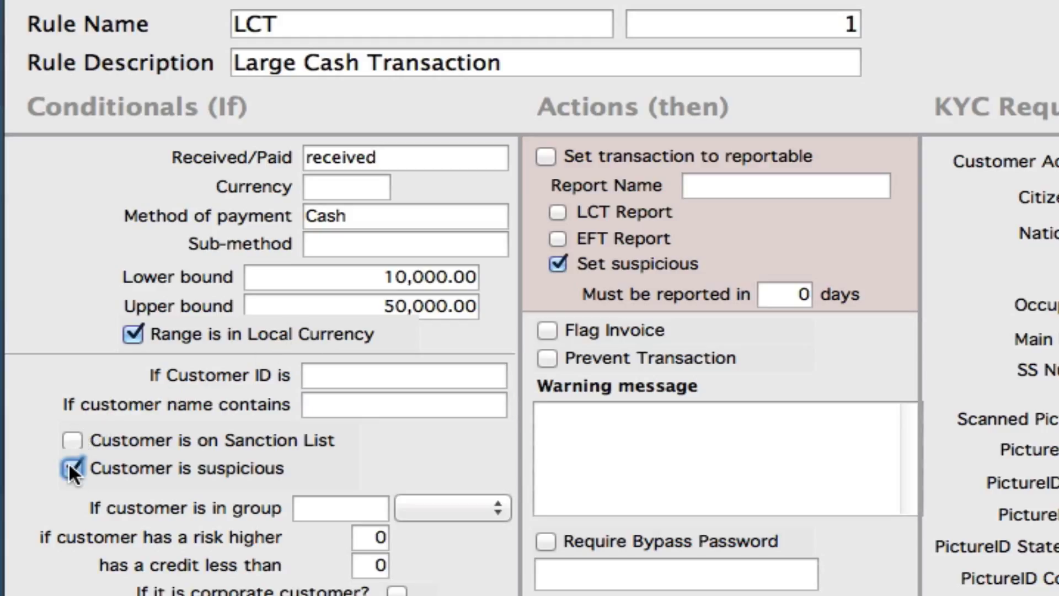
left_click(557, 262)
left_click(319, 507)
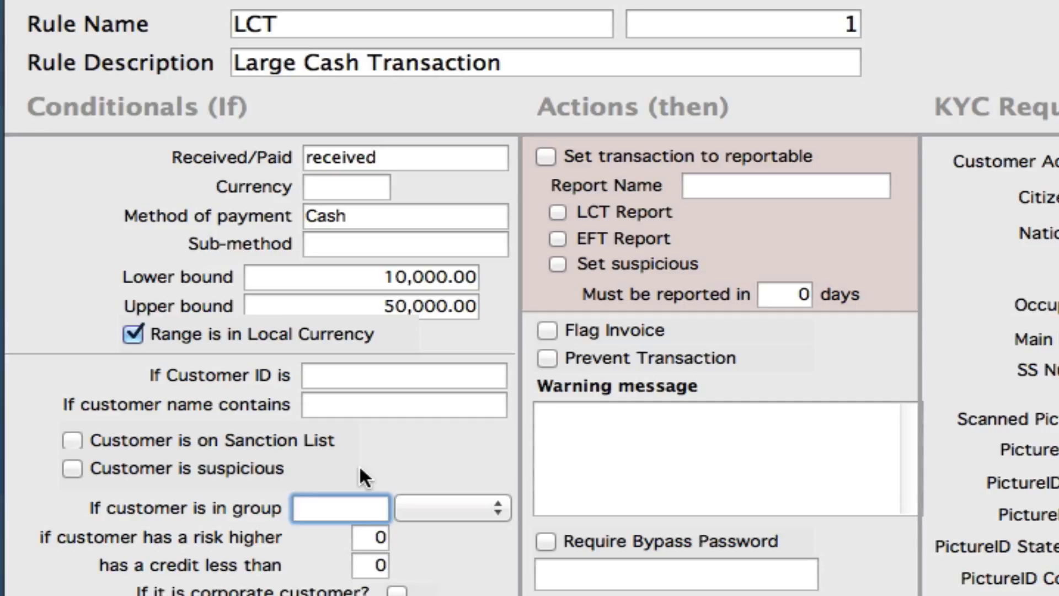
type("VIP")
key("BackSpace")
key("BackSpace")
key("BackSpace")
left_click(372, 536)
double_click(373, 536)
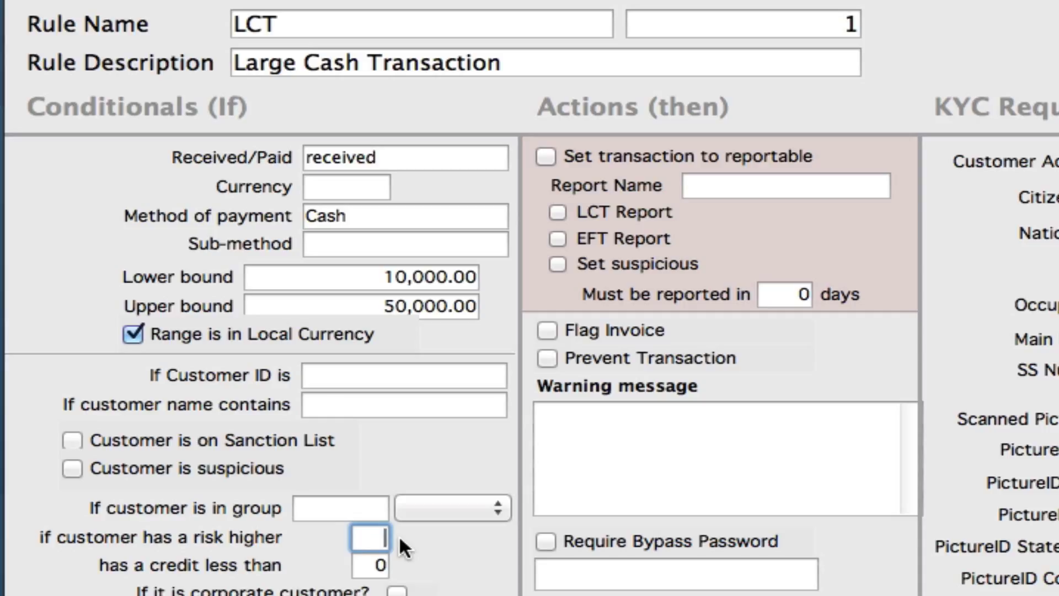
key("Tab")
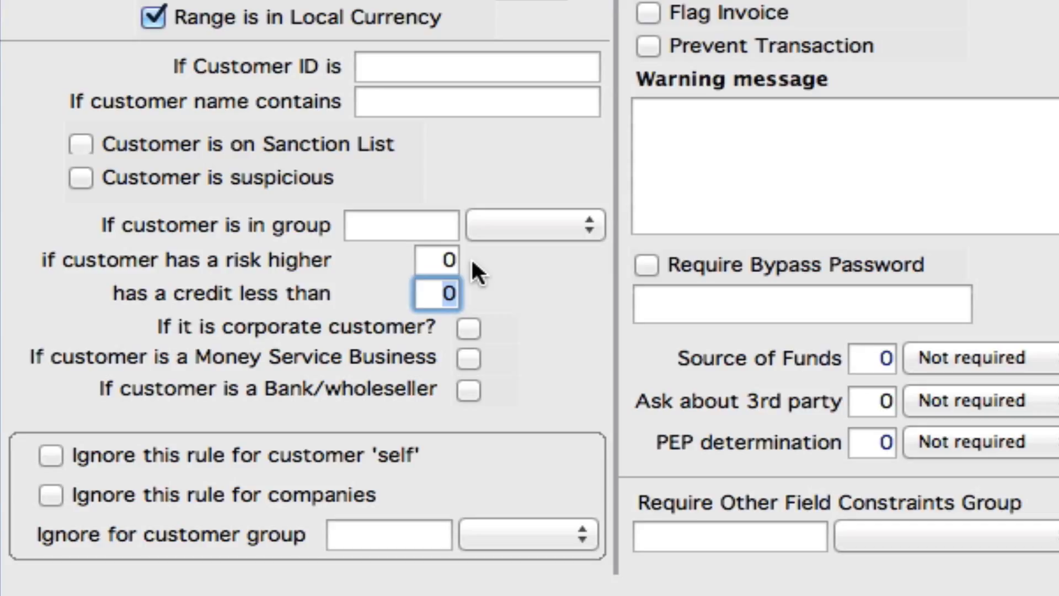
type("2")
key("BackSpace")
left_click(469, 328)
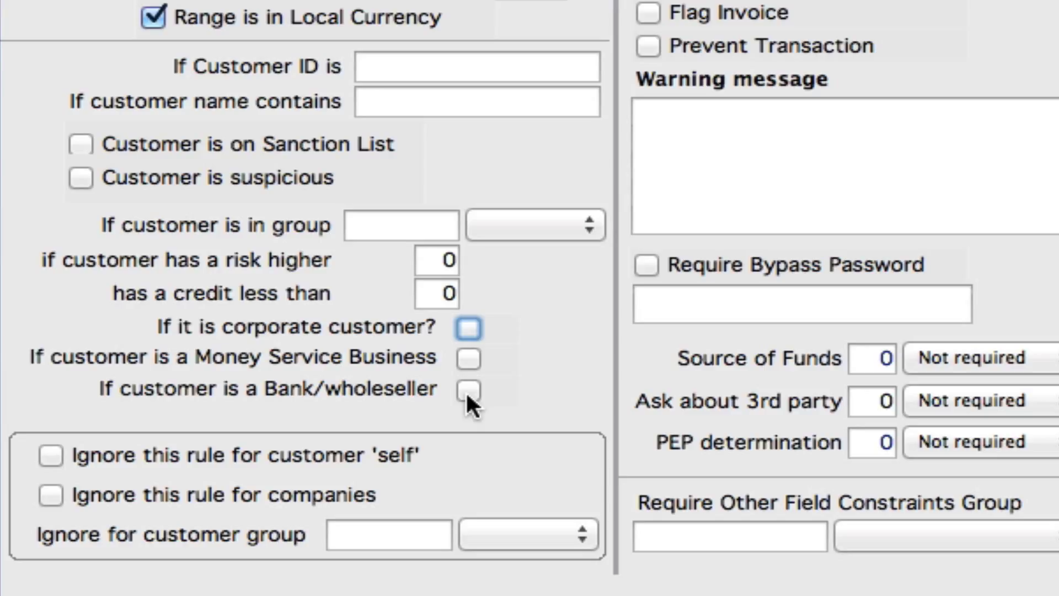
- Exempt customer 'self' and companies from the rule, leaving the customer group field empty
left_click(50, 455)
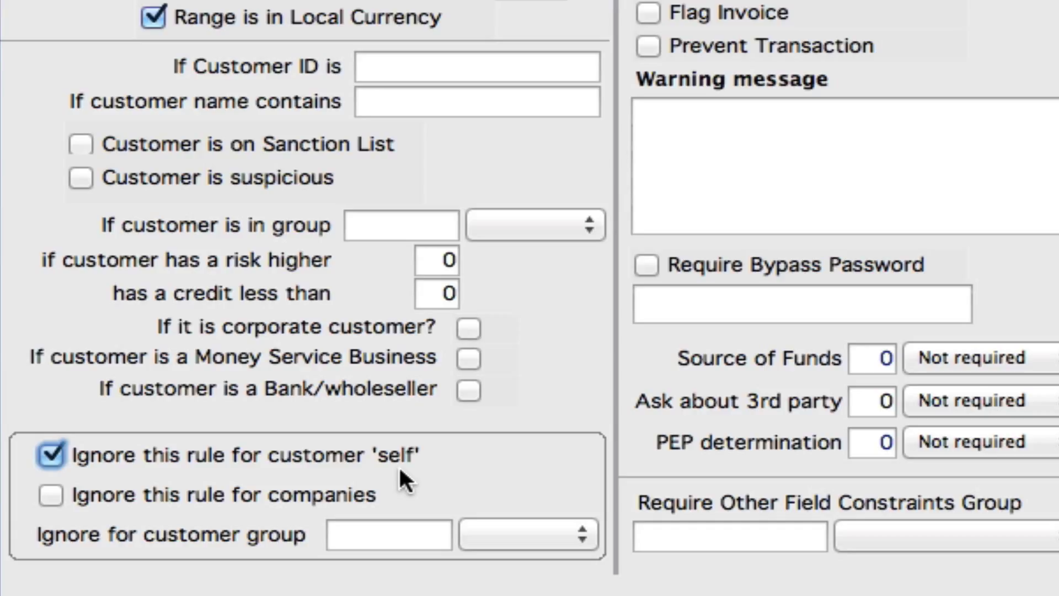
left_click(51, 494)
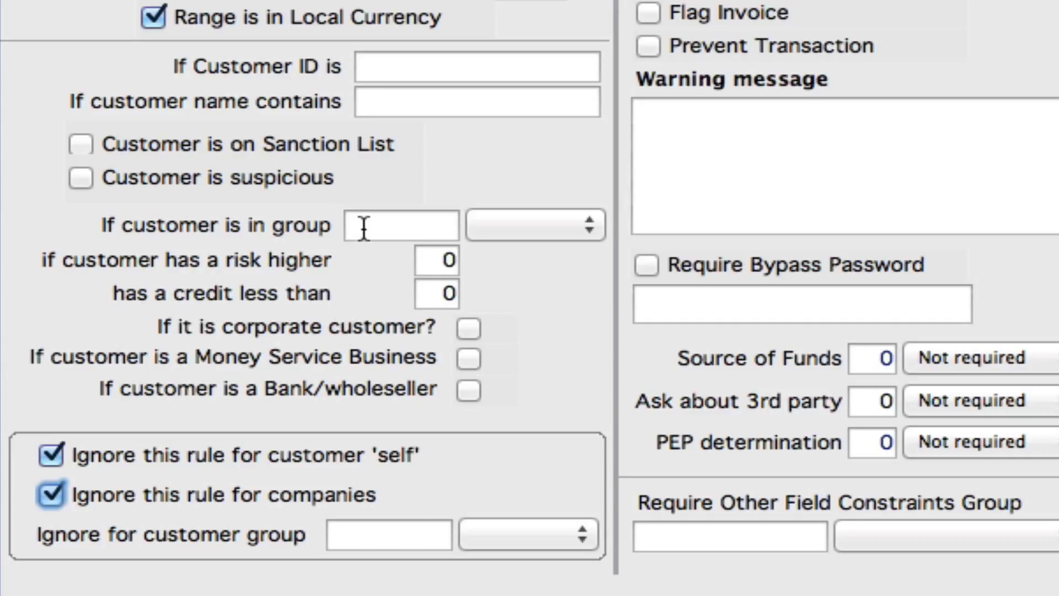
left_click(344, 530)
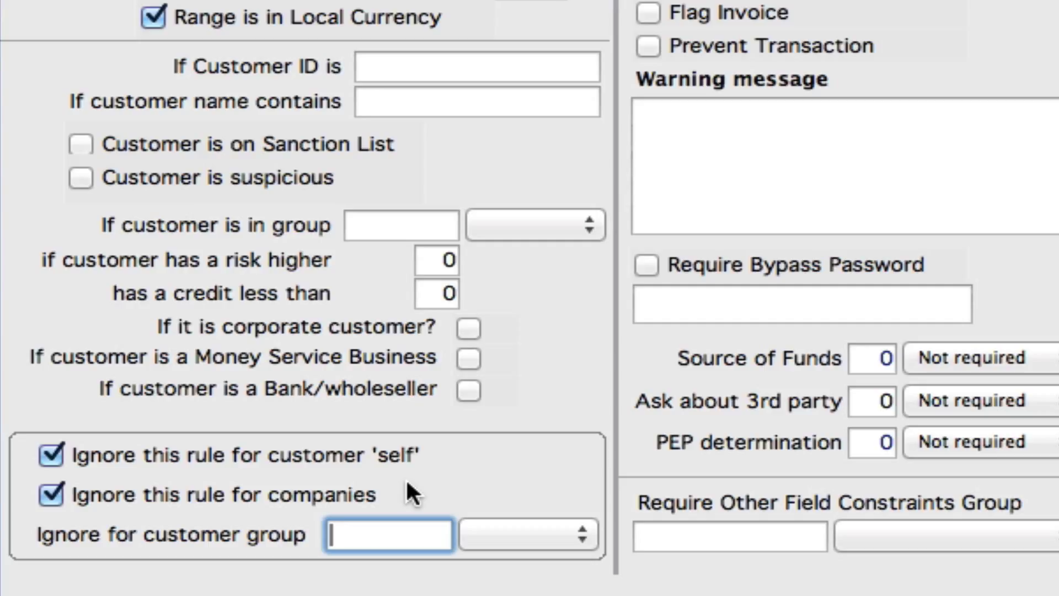
type("VIP")
key("BackSpace")
key("BackSpace")
key("BackSpace")
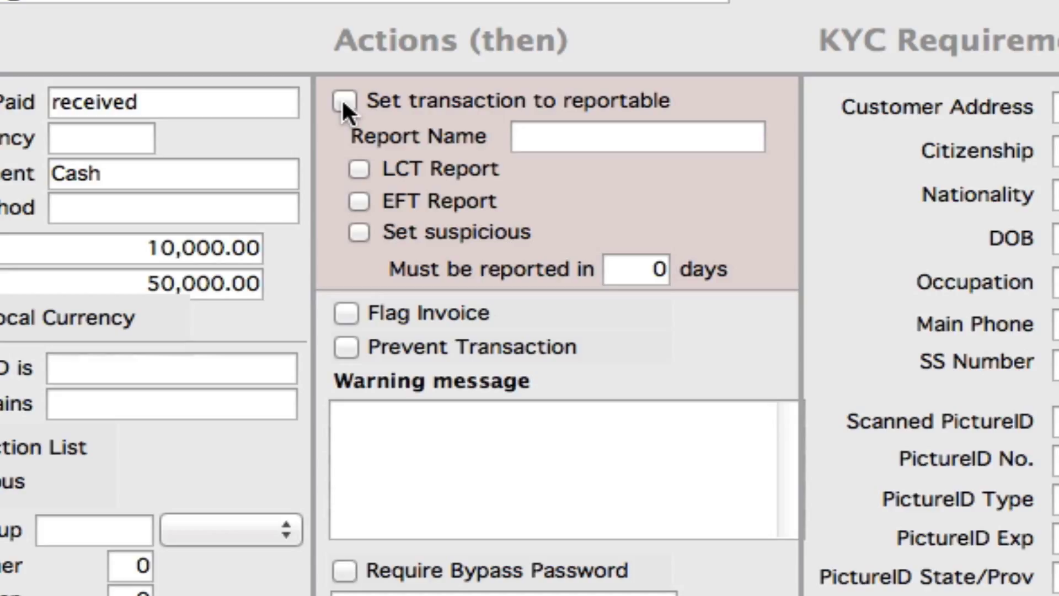
- Mark matching transactions reportable with report name 'LCT report' and the LCT Report option checked
left_click(344, 102)
left_click(539, 135)
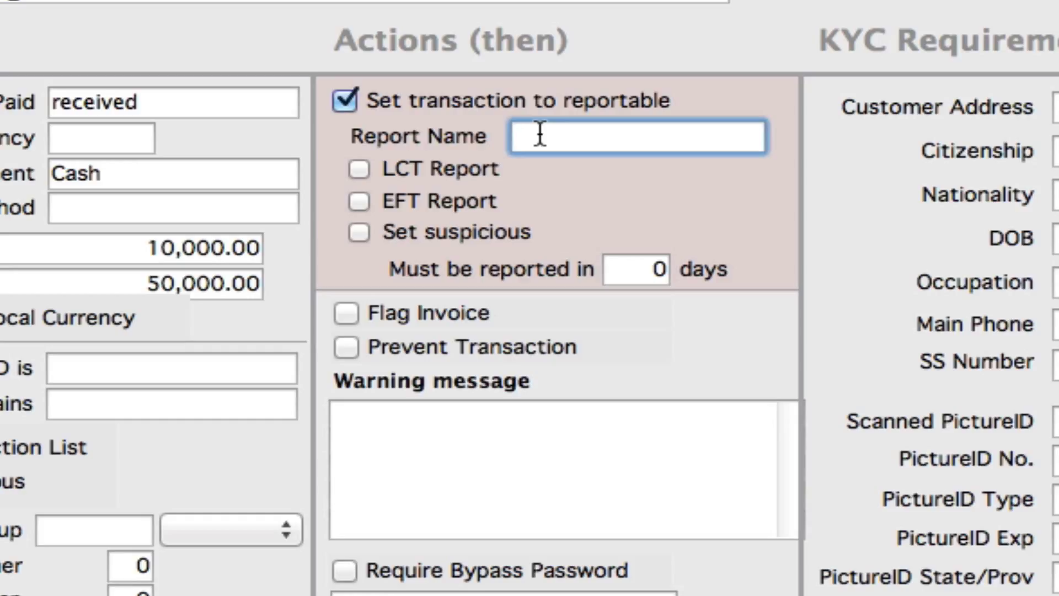
type("LCT report")
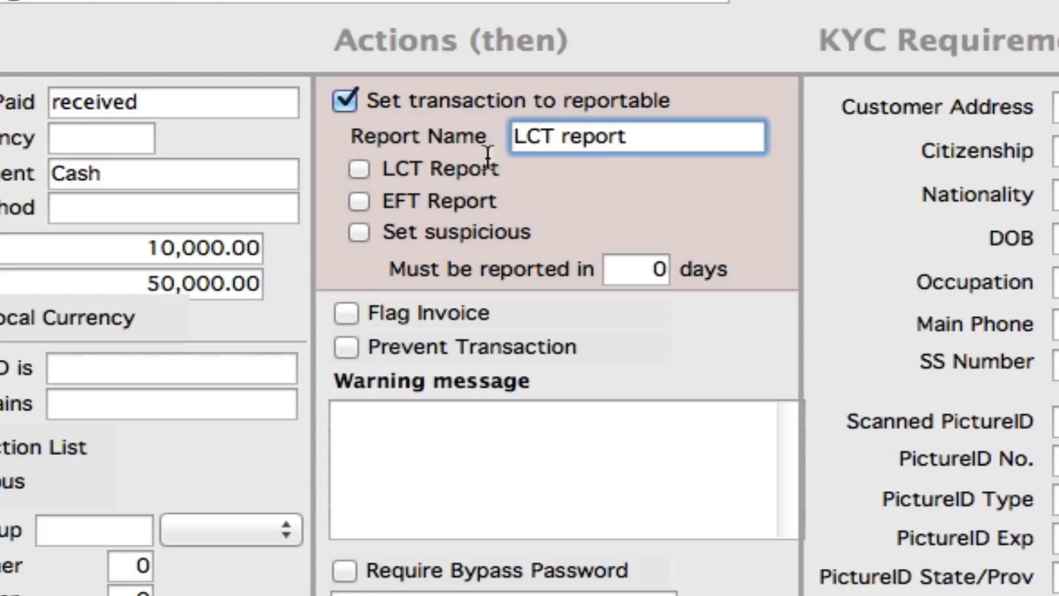
left_click(361, 171)
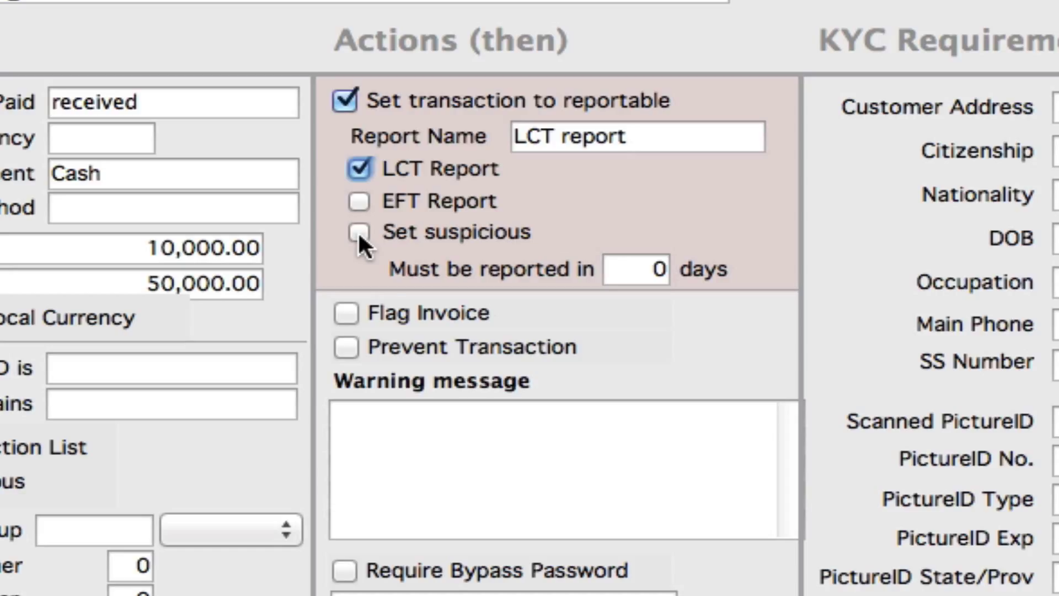
- Set the 'Must be reported in' deadline to 4 days
key("Tab")
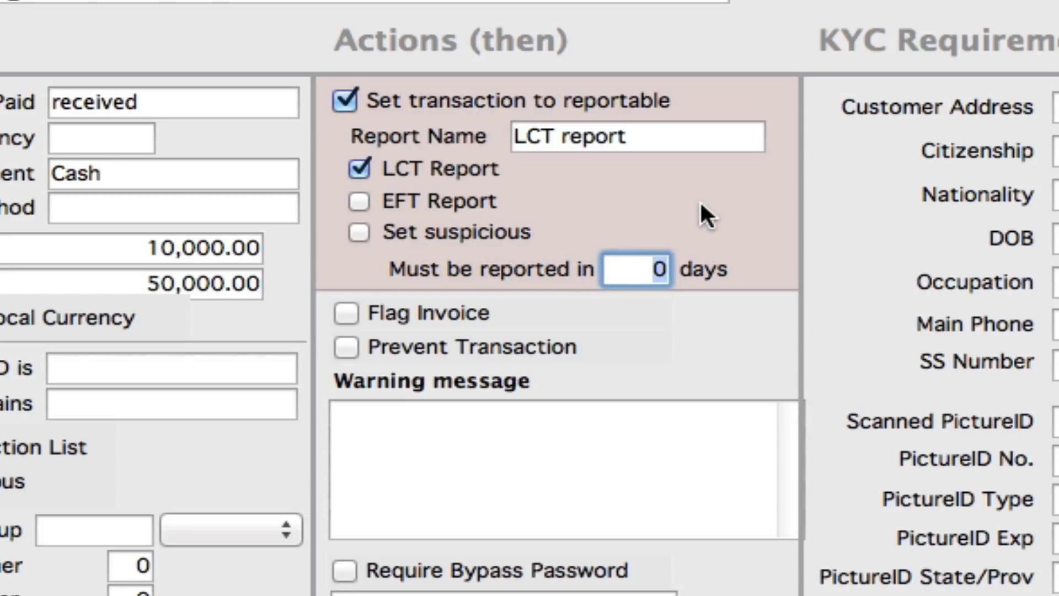
type("4")
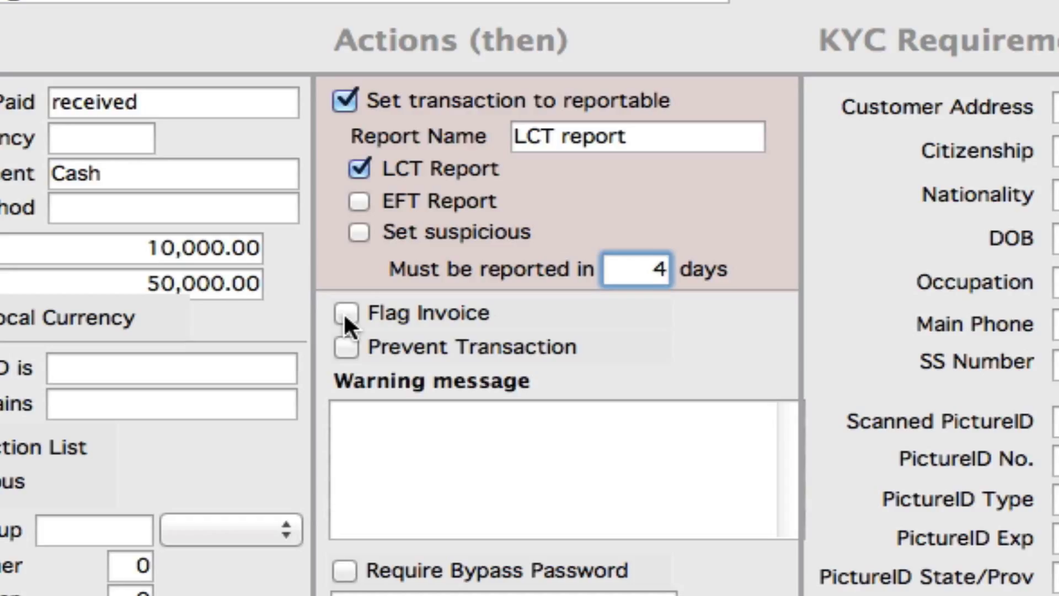
- Toggle blocking of matching transactions and enter the warning 'LCT make sure to do due diligence.'
left_click(346, 349)
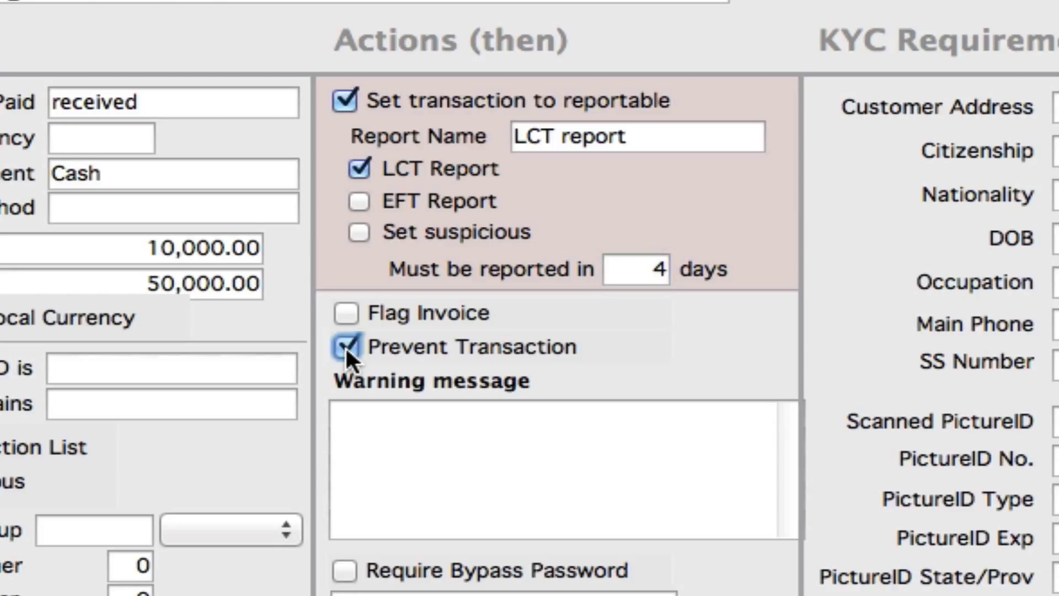
left_click(359, 425)
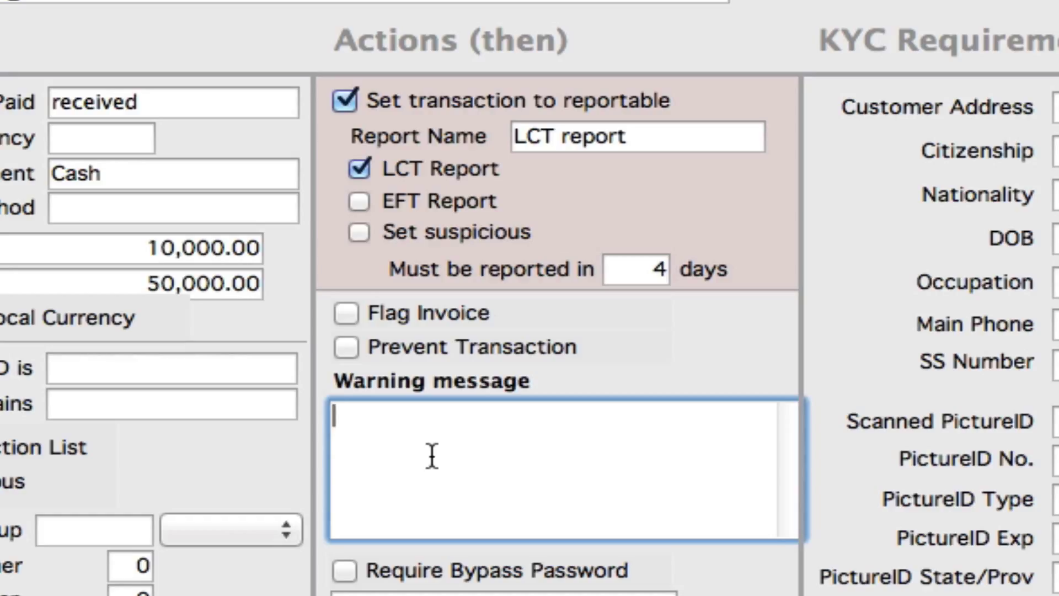
type("LCT")
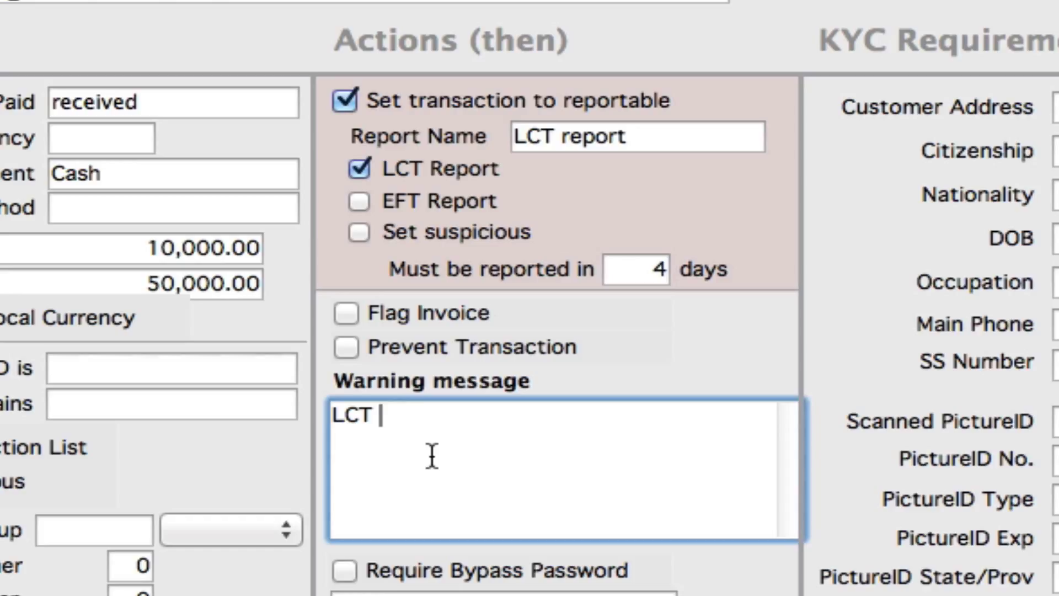
type(" make sure to ")
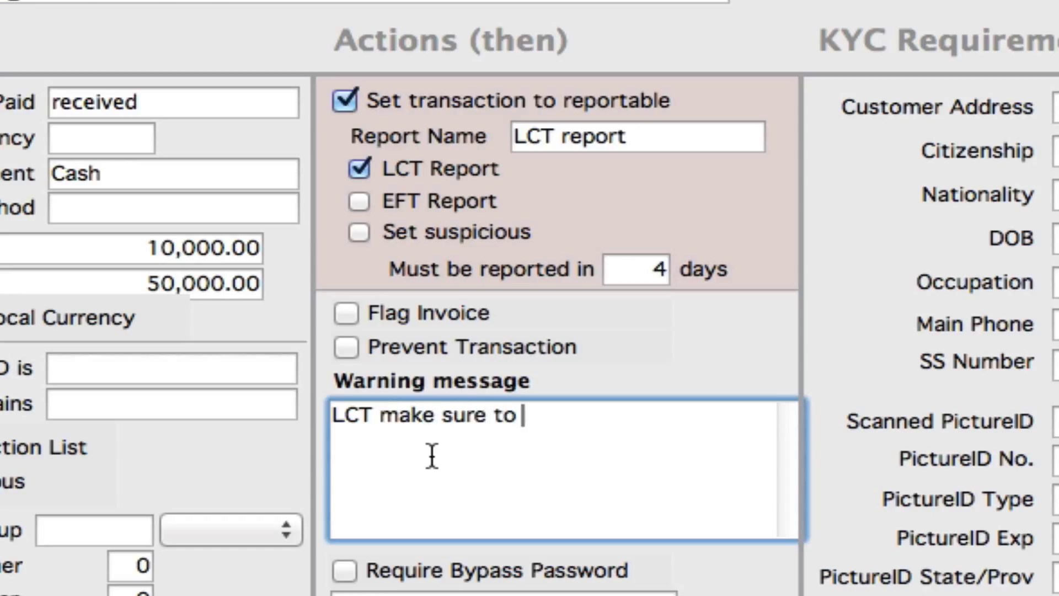
type("do due d")
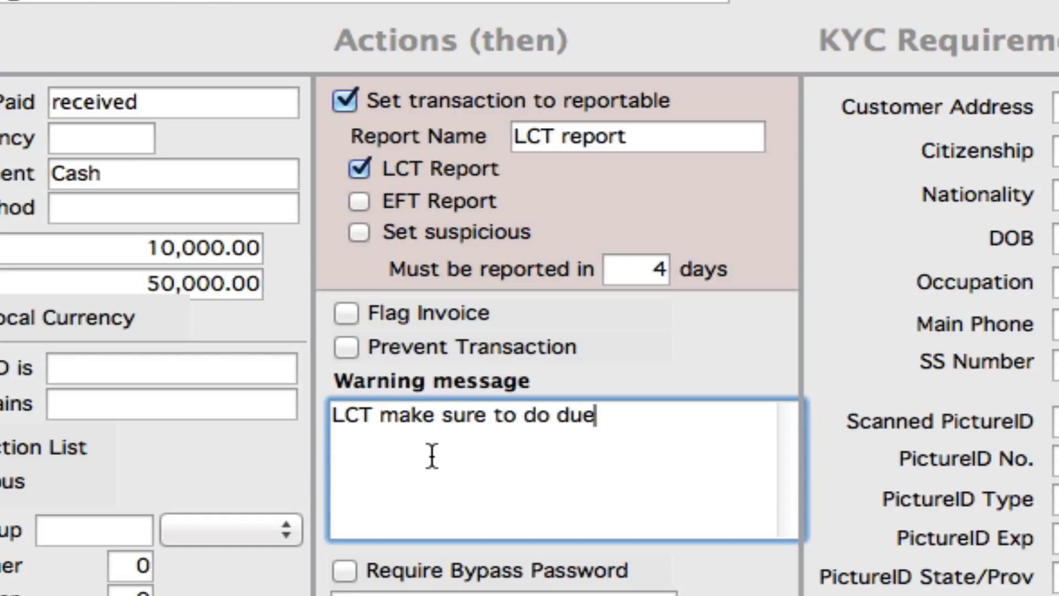
type("u")
key("BackSpace")
type("iligence.")
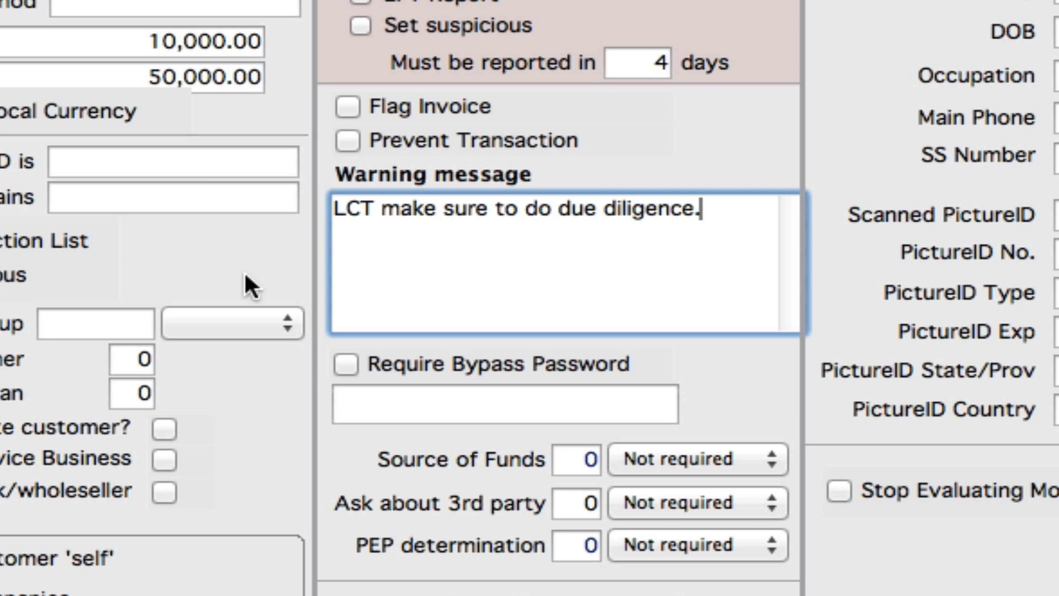
- Turn on Require Bypass Password, enter the bypass password, and view the Source of Funds options
left_click(345, 364)
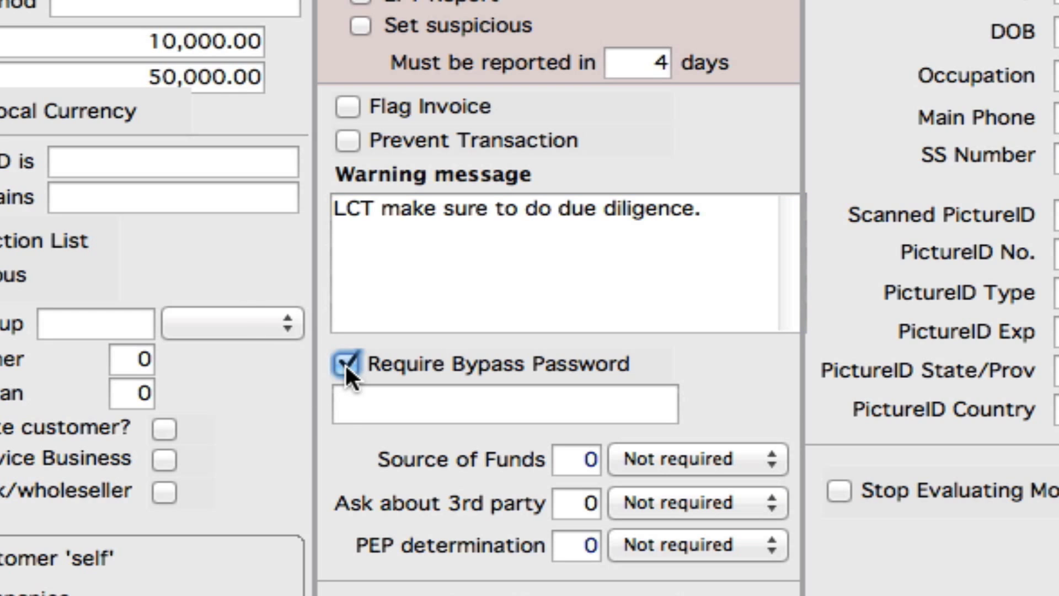
left_click(361, 397)
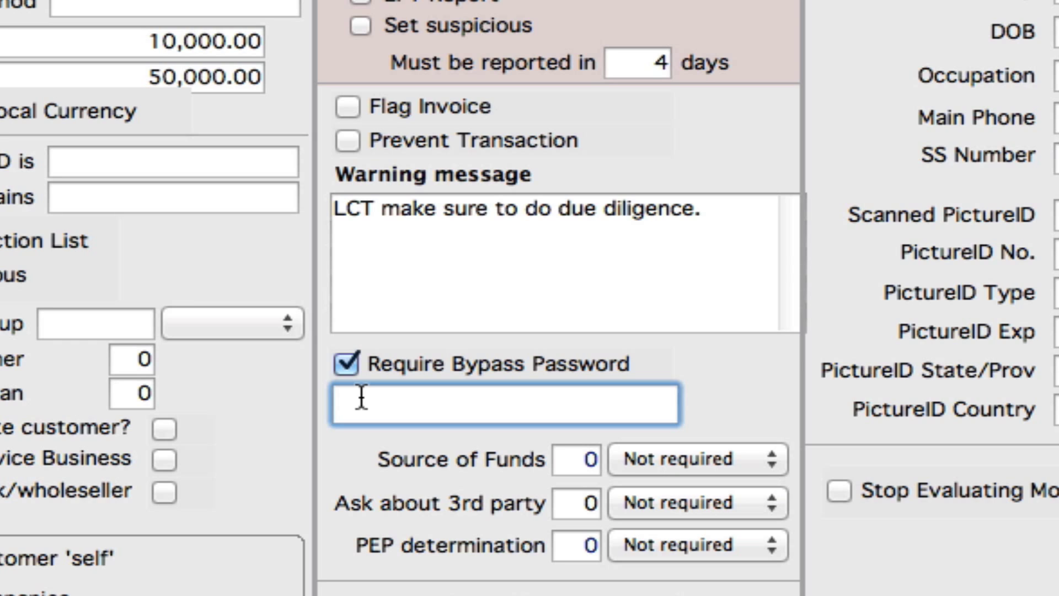
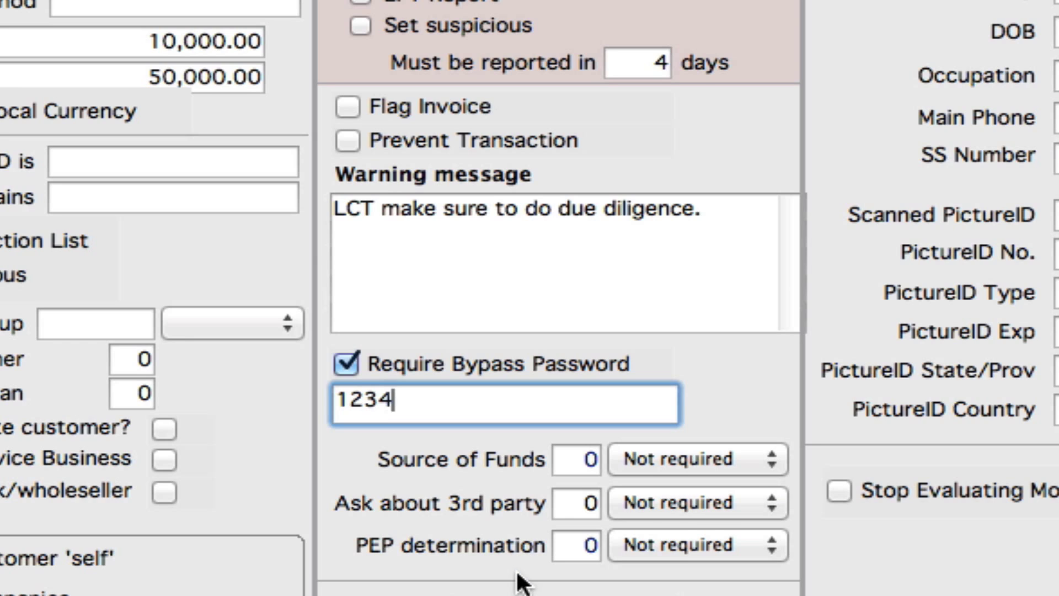
left_click(774, 456)
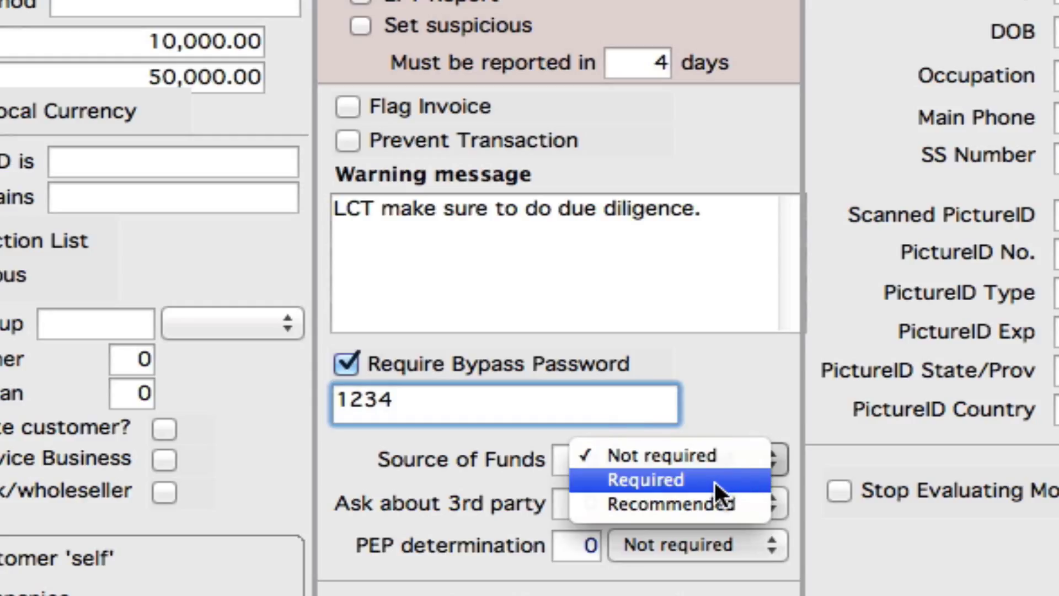
left_click(695, 481)
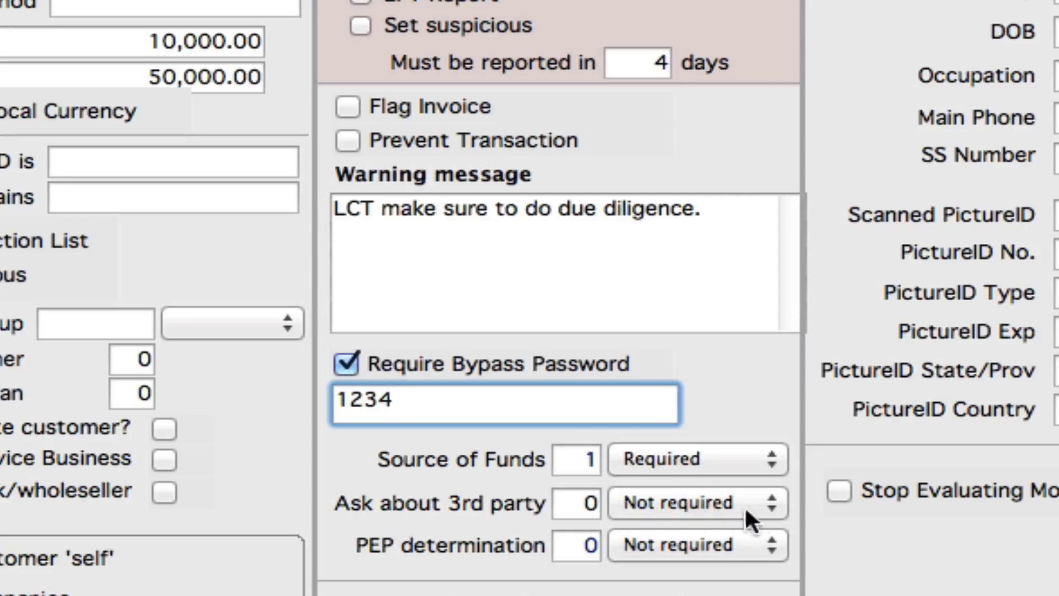
left_click(766, 502)
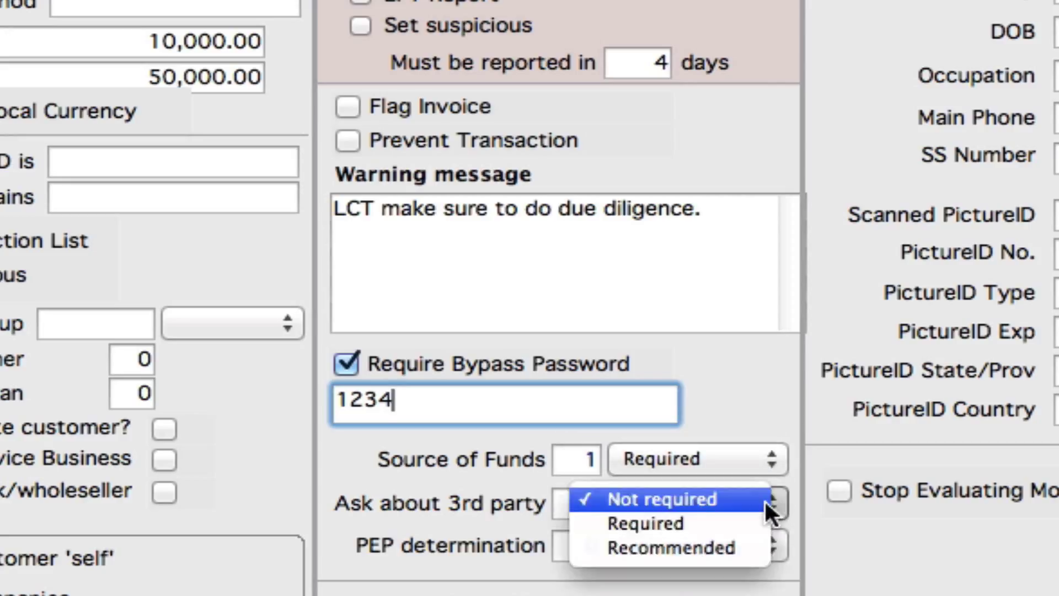
left_click(717, 524)
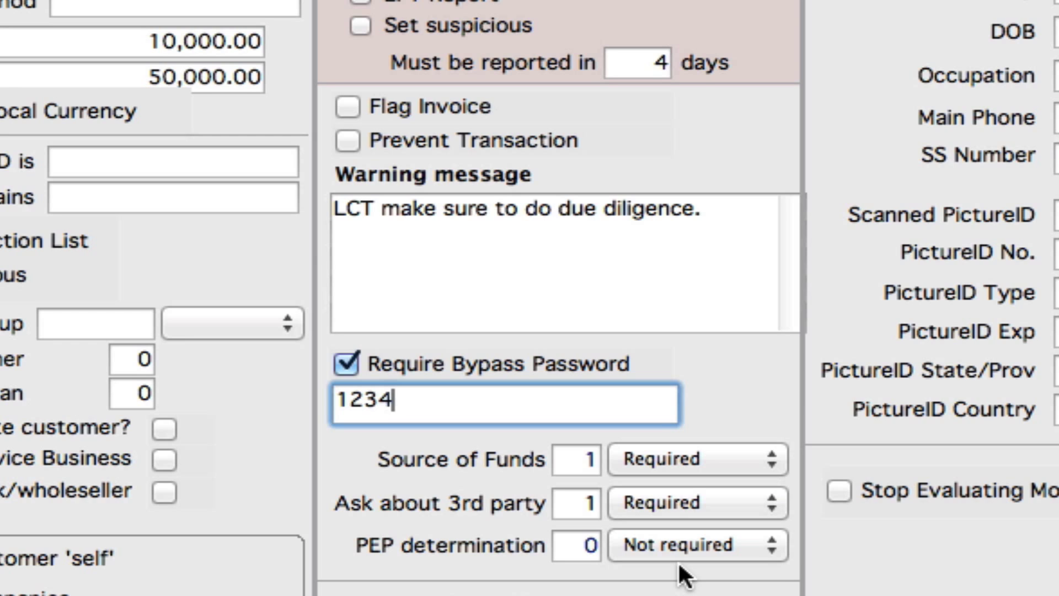
left_click(780, 543)
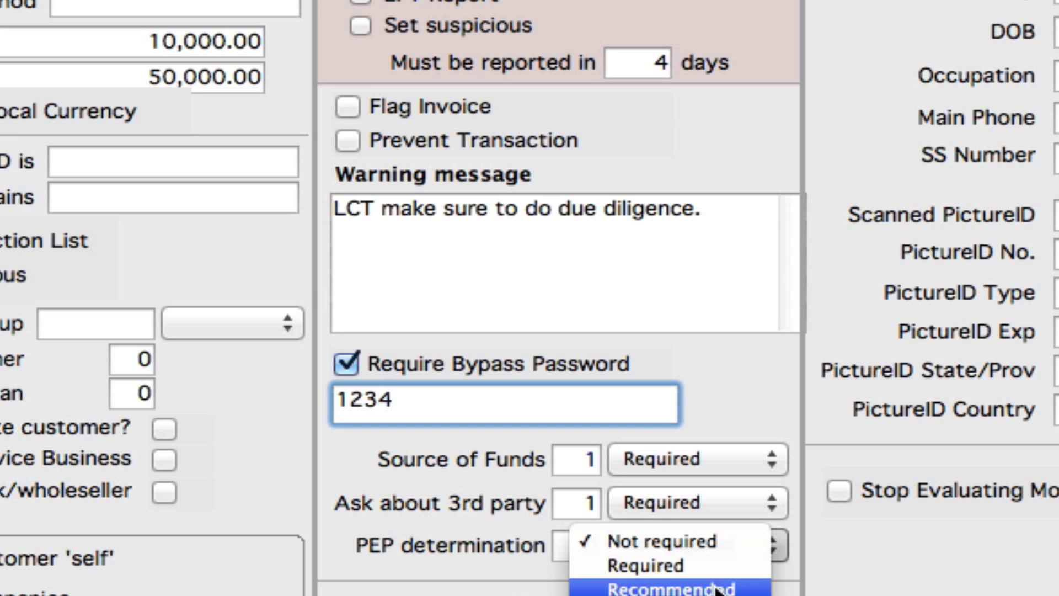
left_click(706, 543)
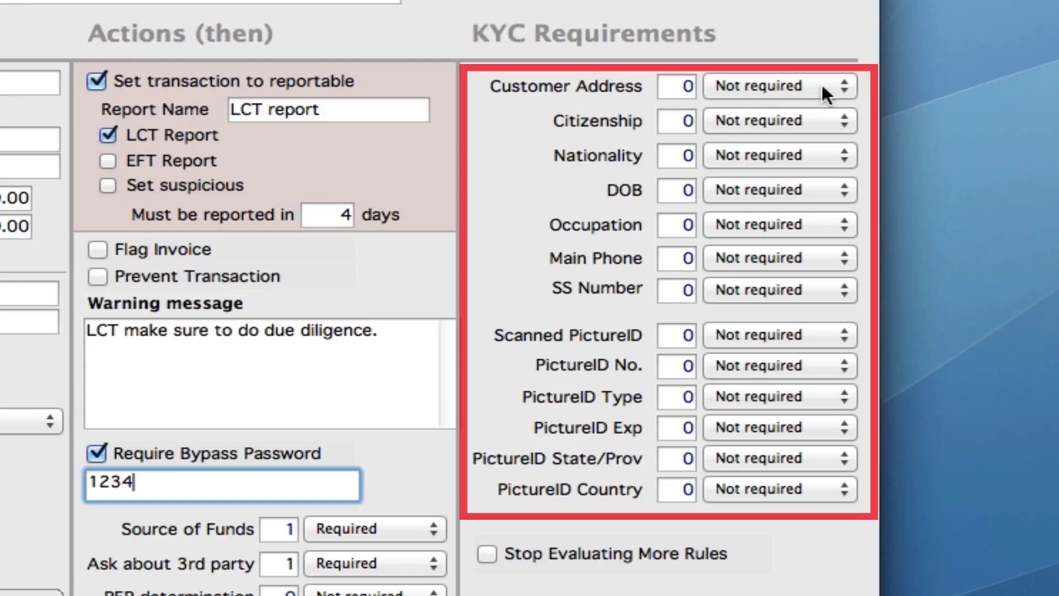
- Make Customer Address and DOB Required, and Citizenship and Nationality Recommended
left_click(838, 86)
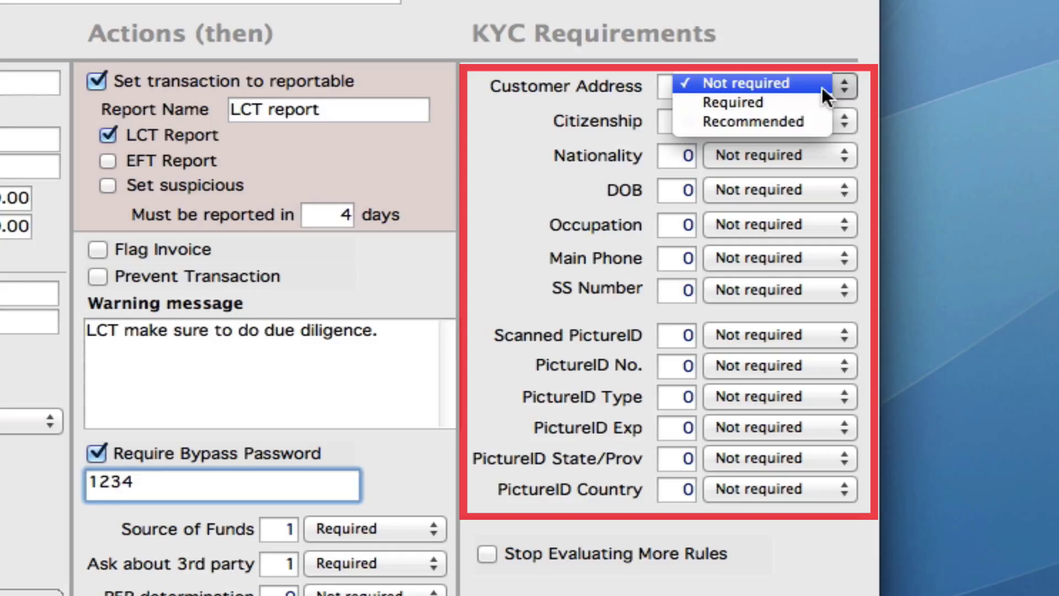
left_click(772, 102)
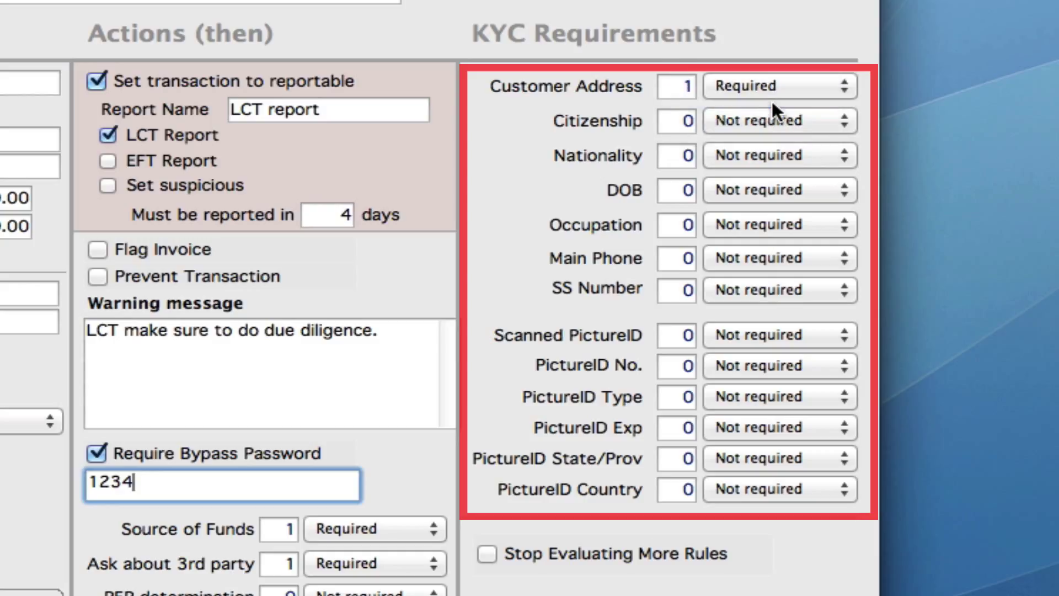
left_click(850, 114)
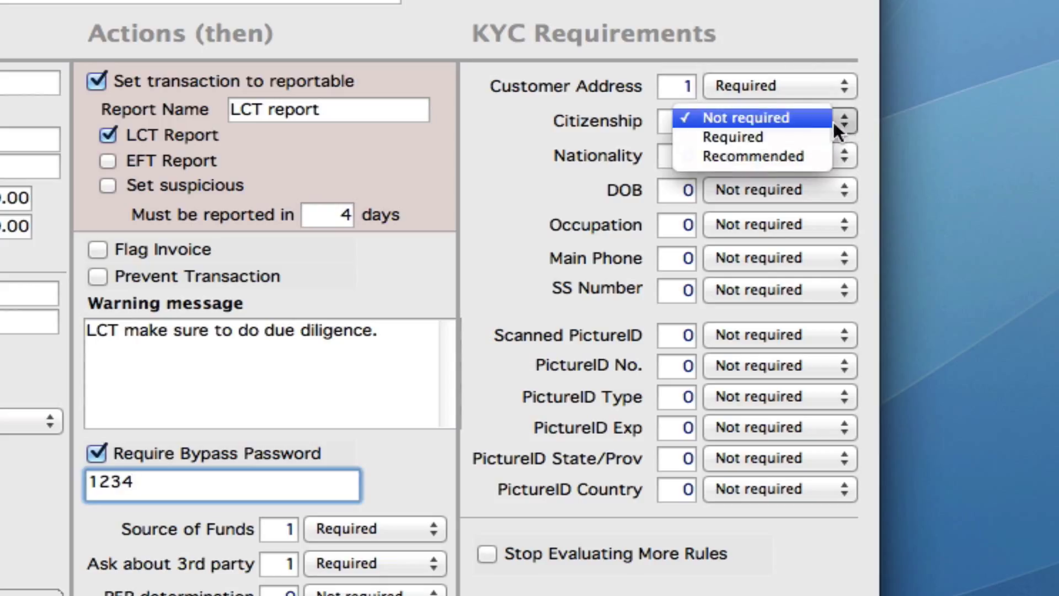
left_click(779, 156)
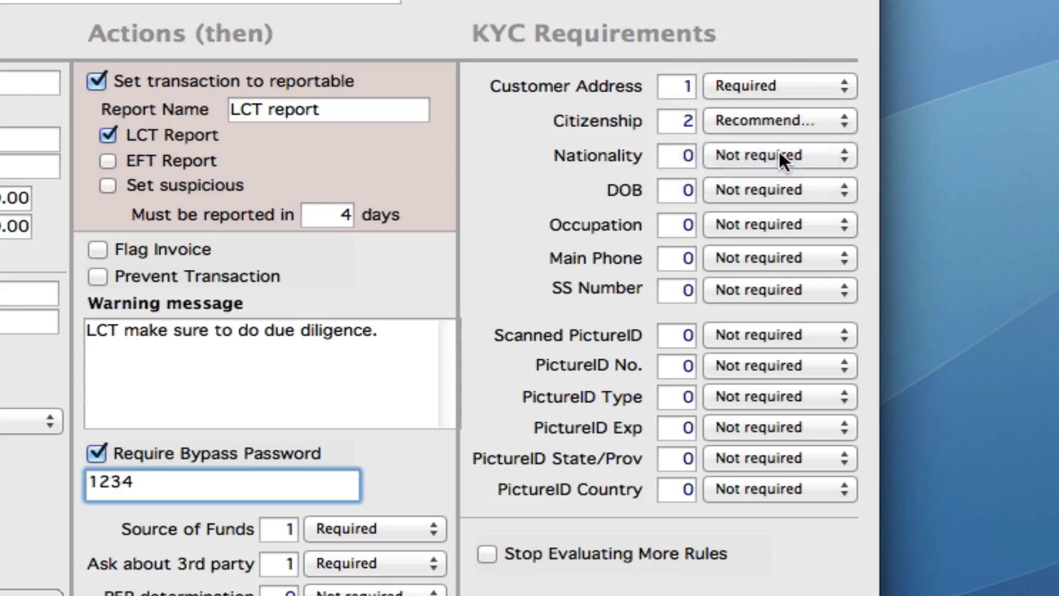
left_click(841, 157)
left_click(798, 190)
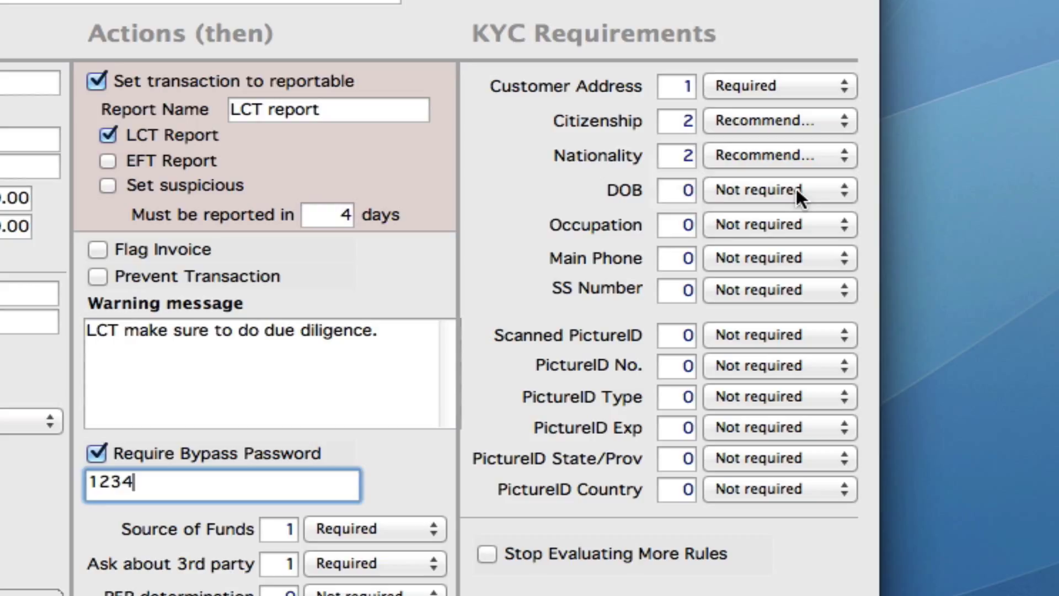
left_click(854, 188)
left_click(756, 204)
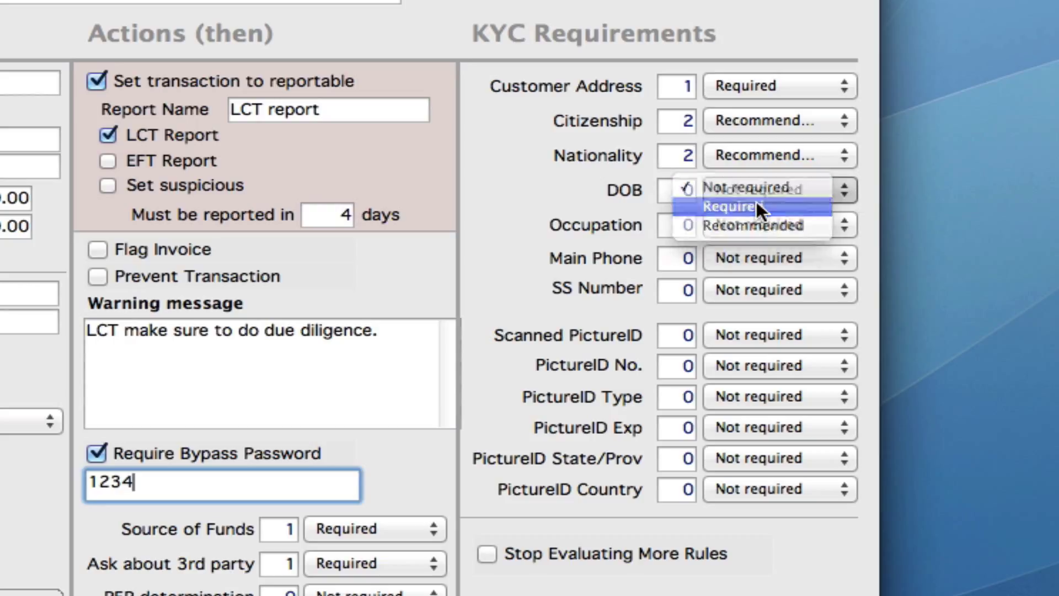
- Set Occupation and Main Phone to Recommended and SS Number to Required
left_click(838, 227)
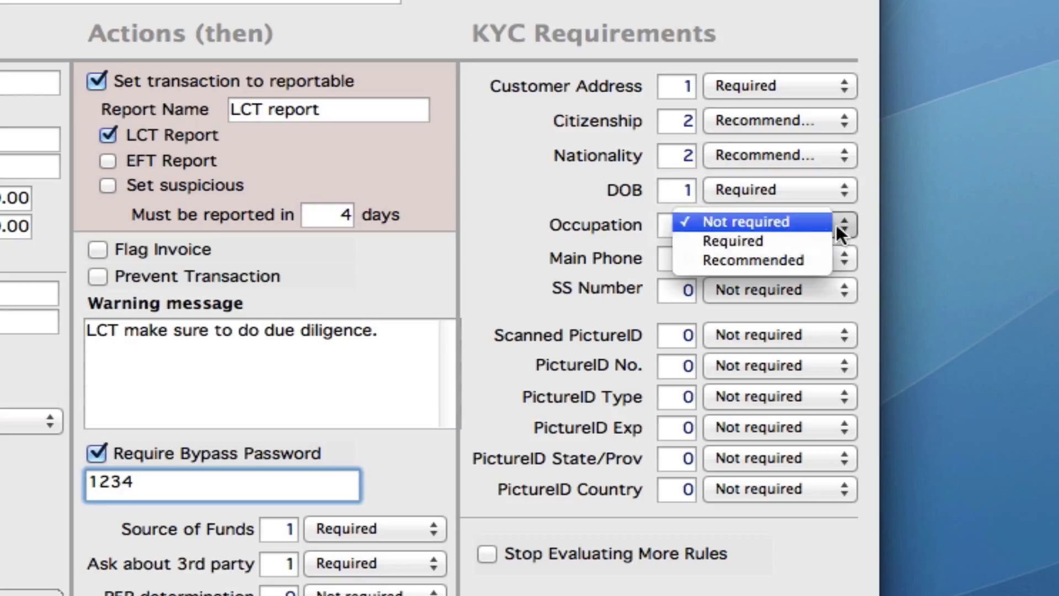
left_click(779, 258)
left_click(830, 262)
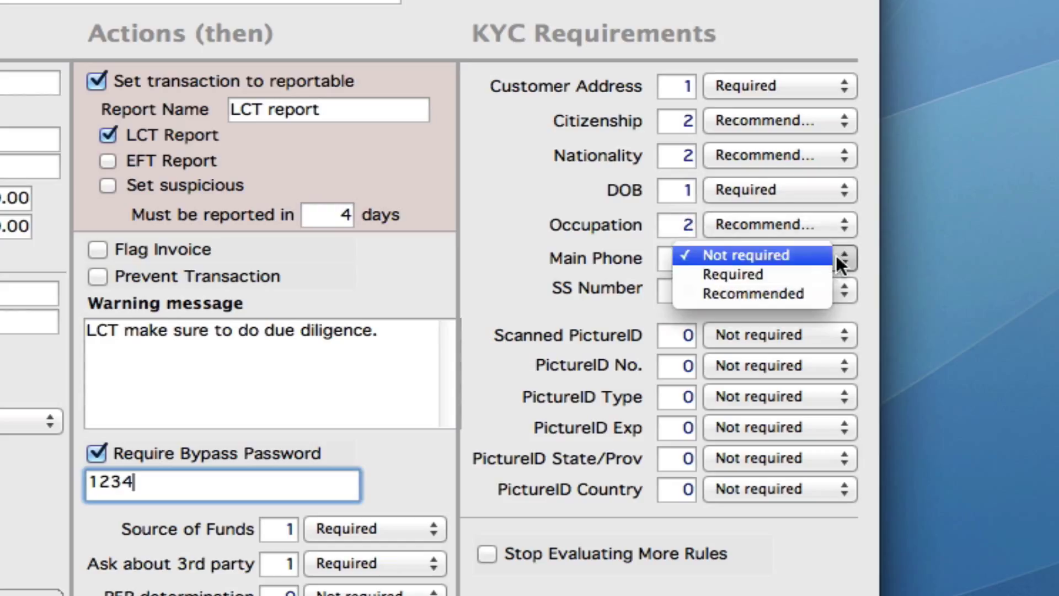
left_click(717, 289)
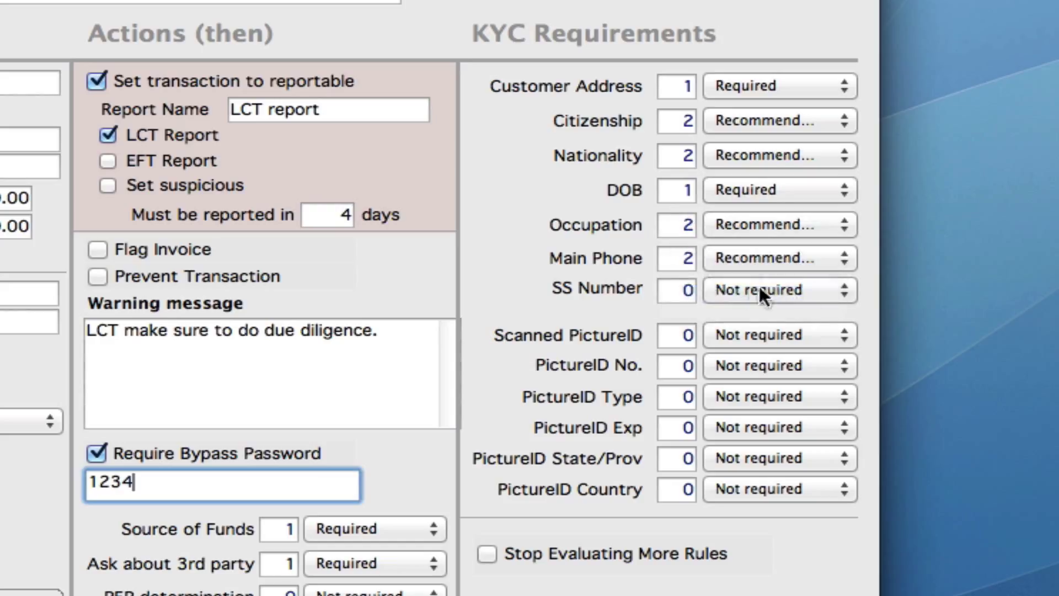
left_click(846, 292)
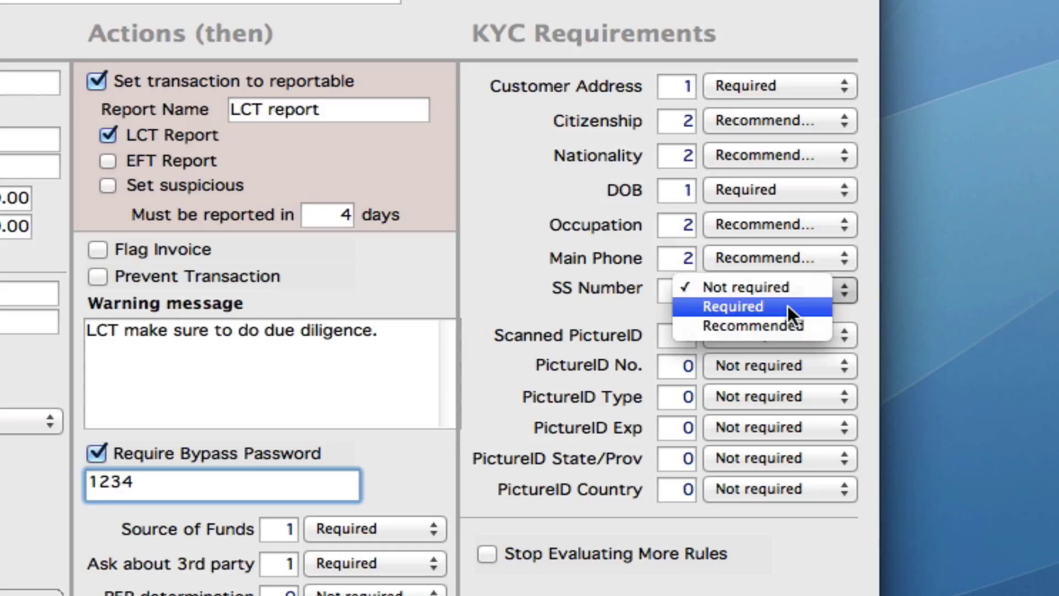
left_click(787, 306)
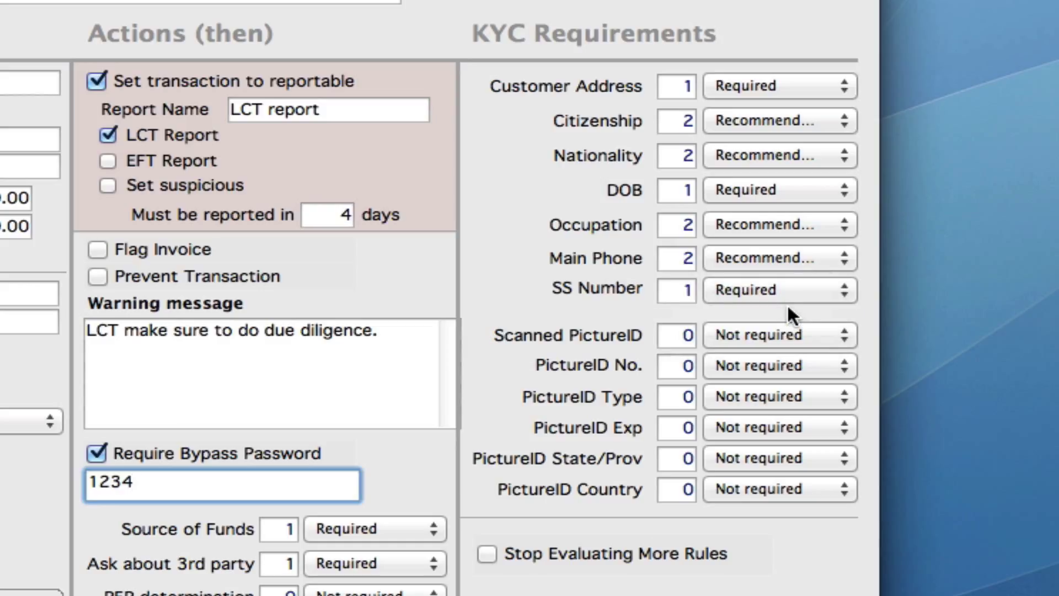
- Require Scanned PictureID, PictureID No. and Type; recommend PictureID Exp, State/Prov and Country
left_click(843, 332)
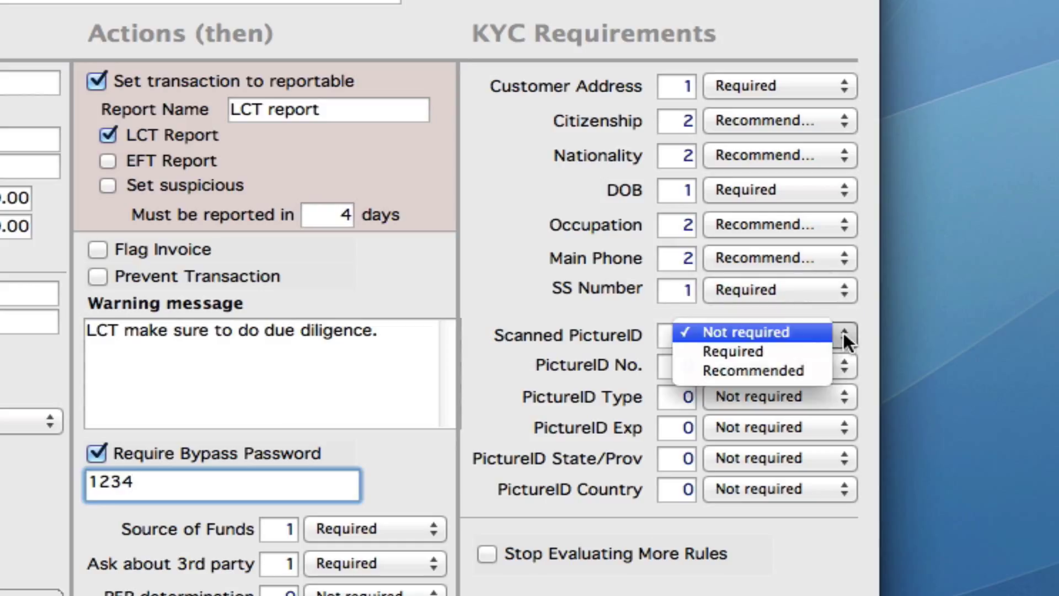
left_click(792, 350)
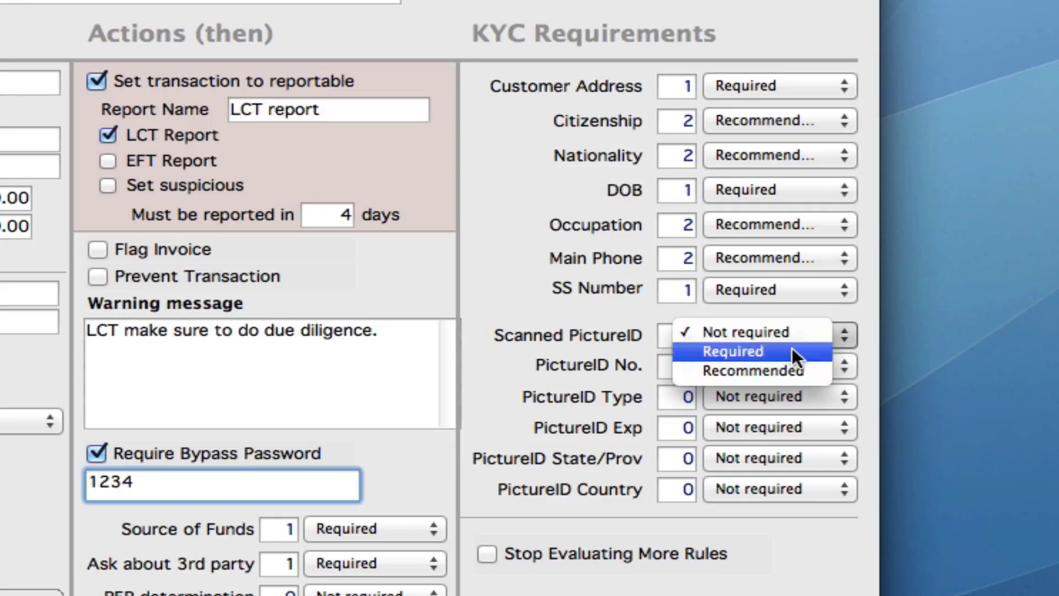
left_click(845, 366)
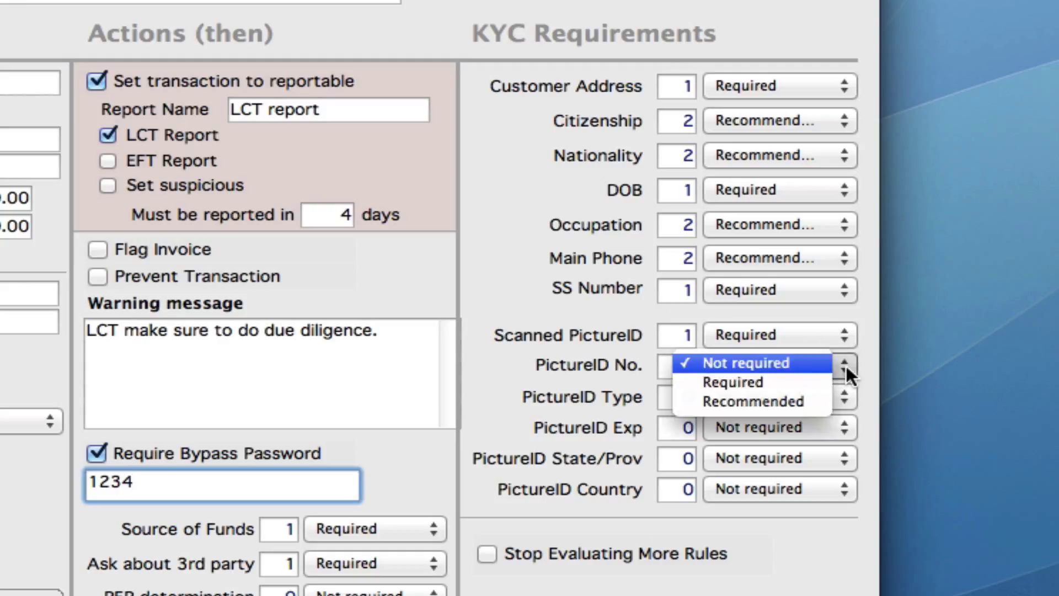
left_click(780, 381)
left_click(847, 398)
left_click(800, 413)
left_click(841, 427)
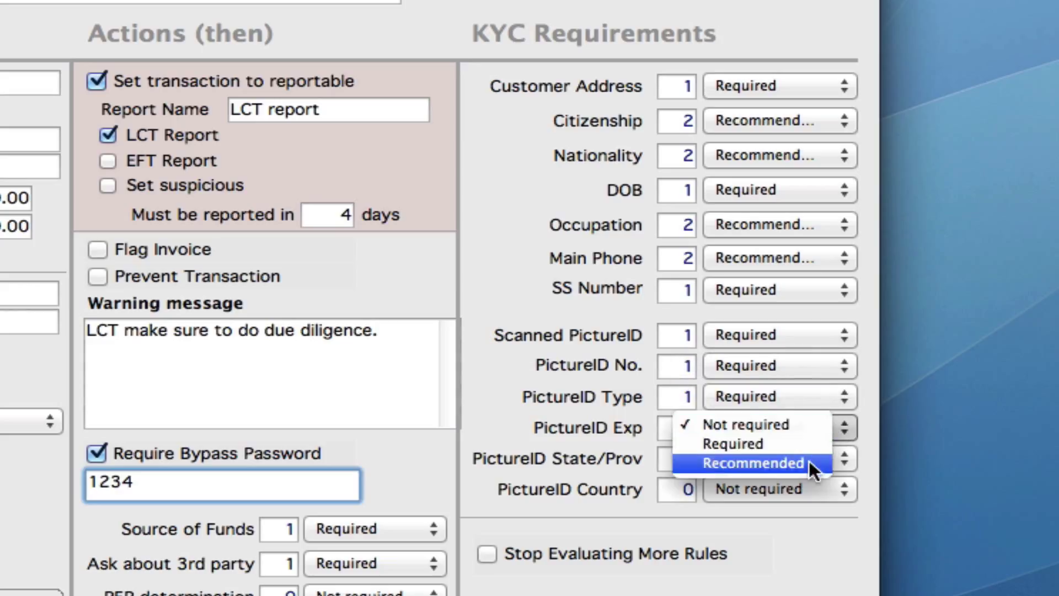
left_click(809, 463)
left_click(841, 459)
left_click(801, 492)
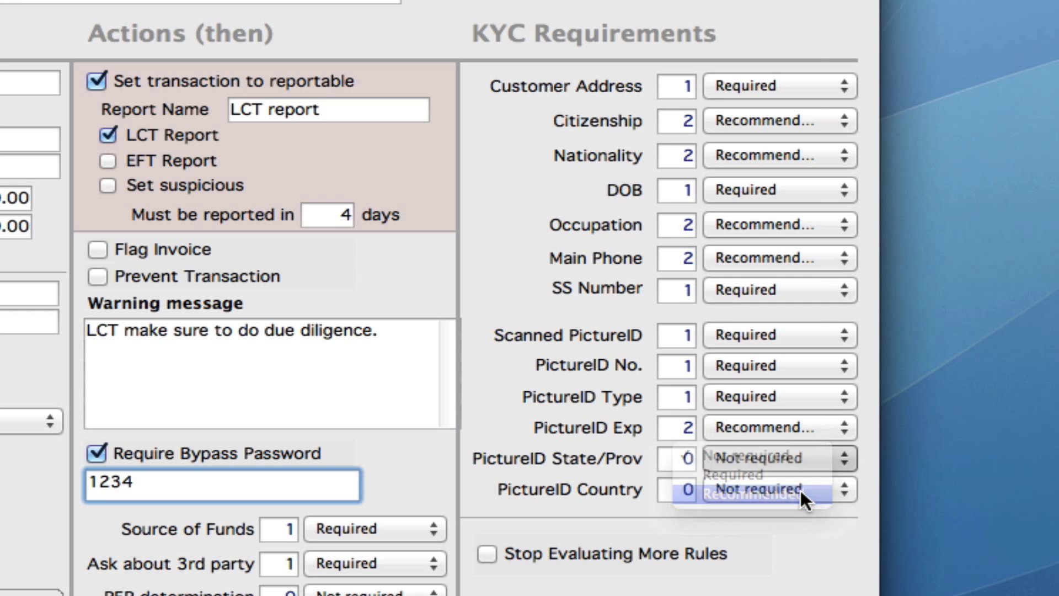
left_click(842, 488)
left_click(788, 523)
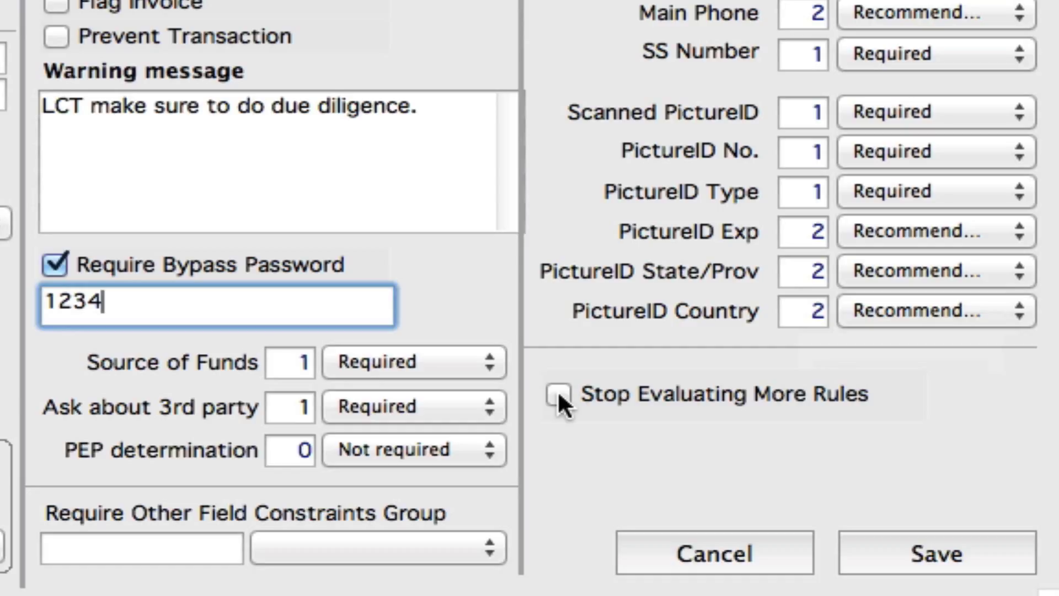
- Enable Stop Evaluating More Rules for LCT and save the rule
left_click(559, 393)
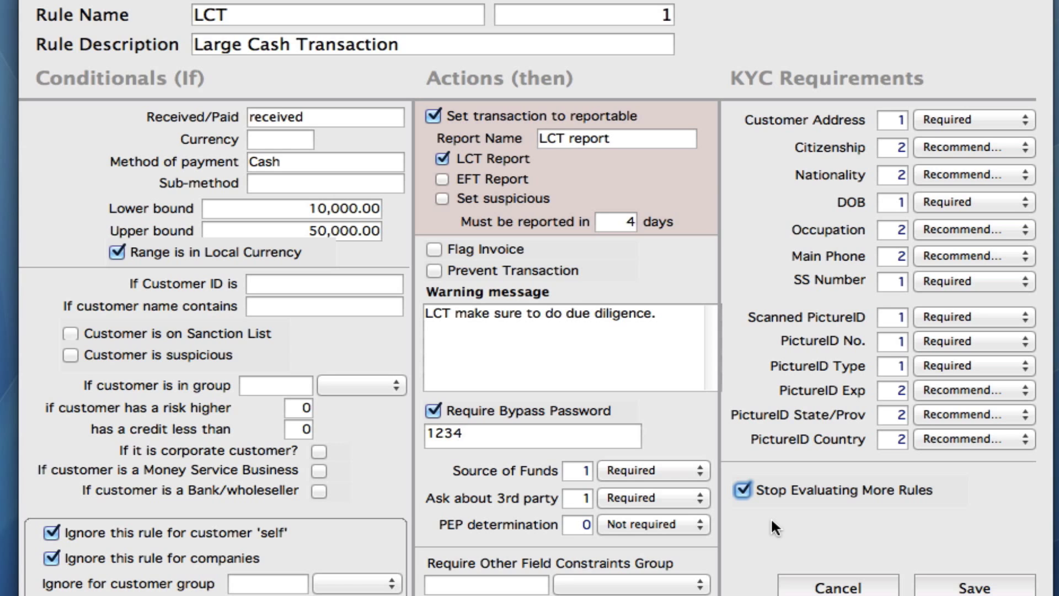
left_click(958, 589)
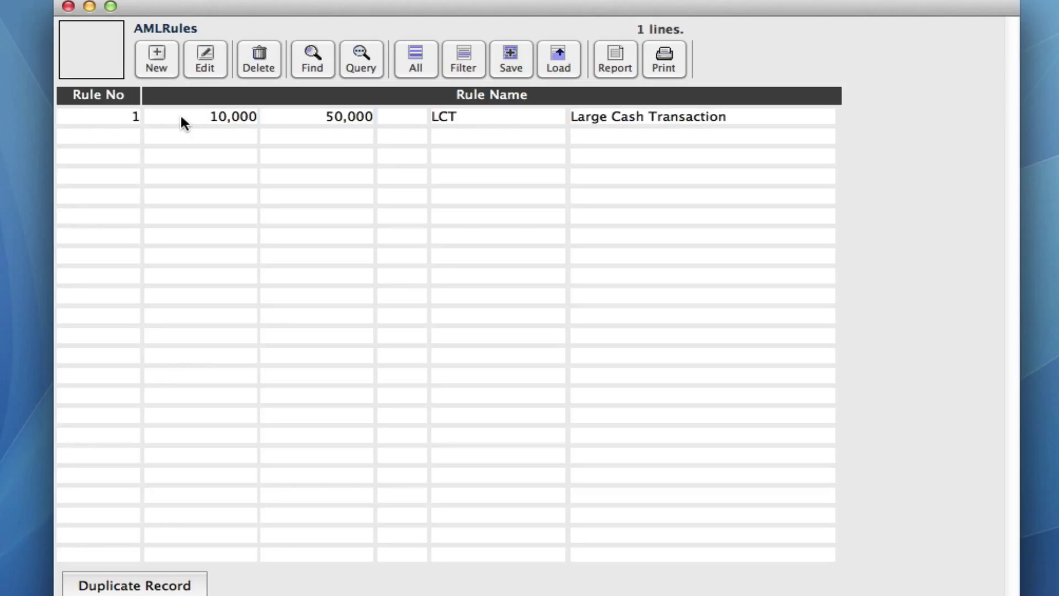
- Select the LCT rule in the AMLRules list and duplicate it
left_click(181, 117)
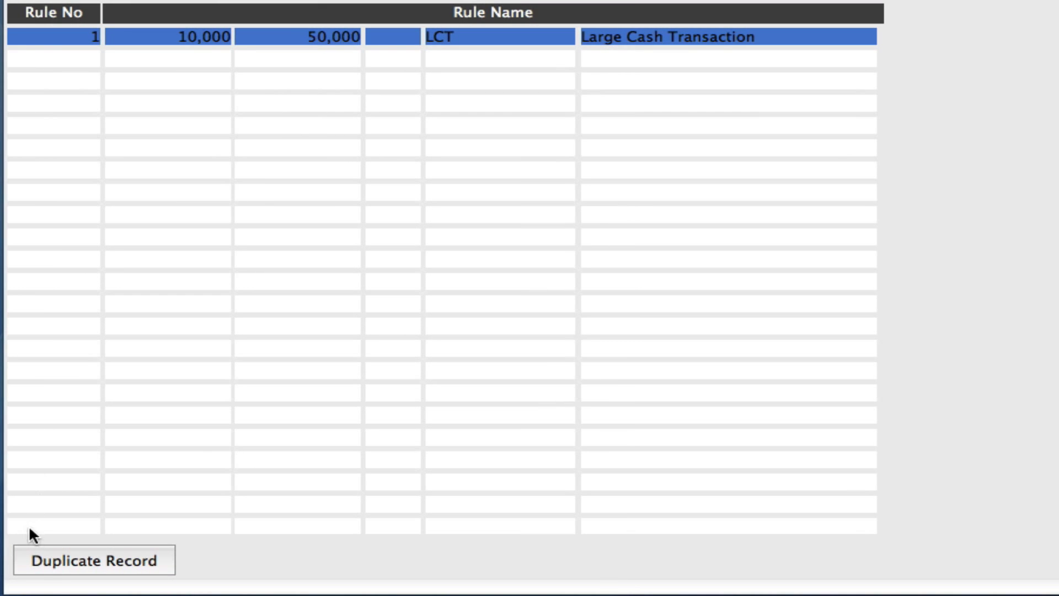
left_click(94, 563)
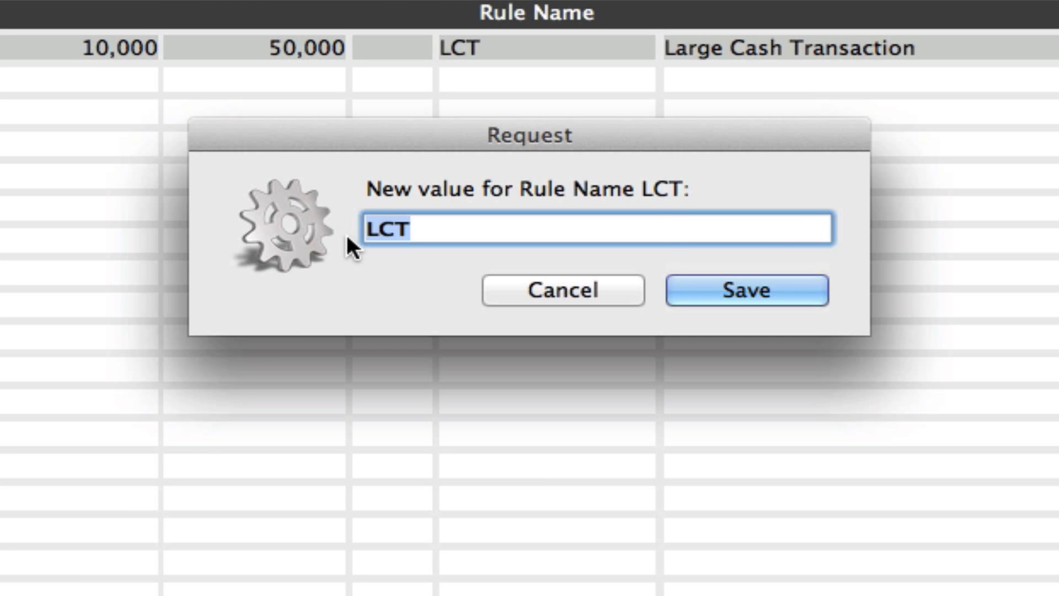
- Prefix the copied rule name with 'V' so it reads 'VLCT'
left_click(367, 221)
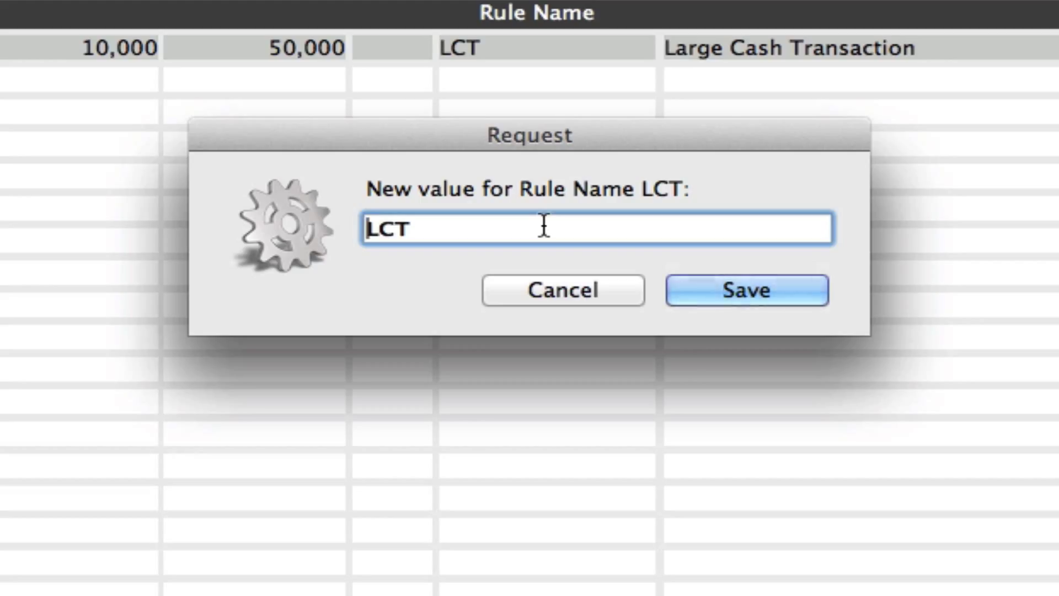
type("V")
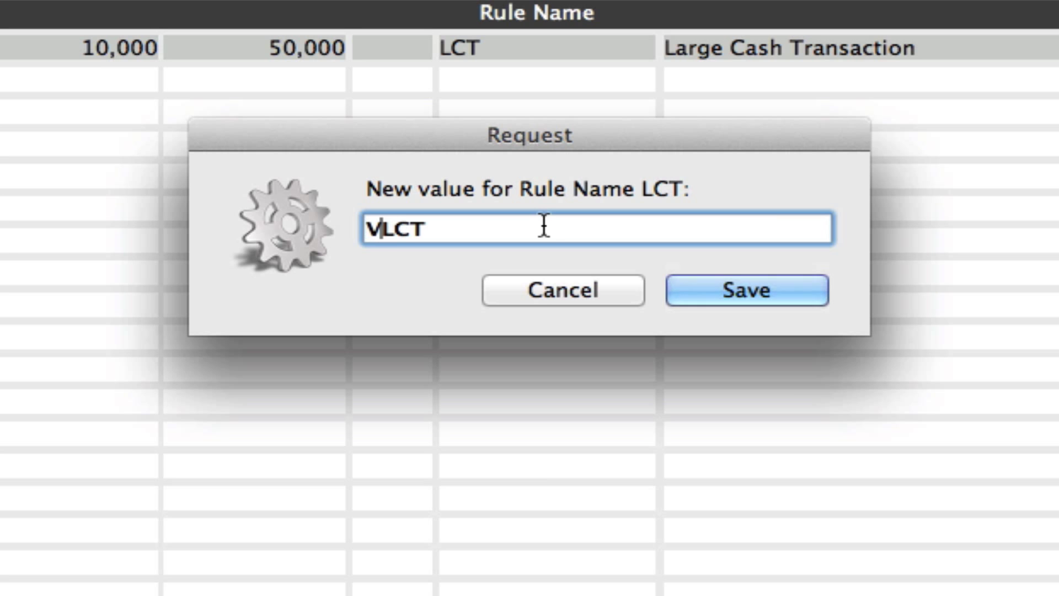
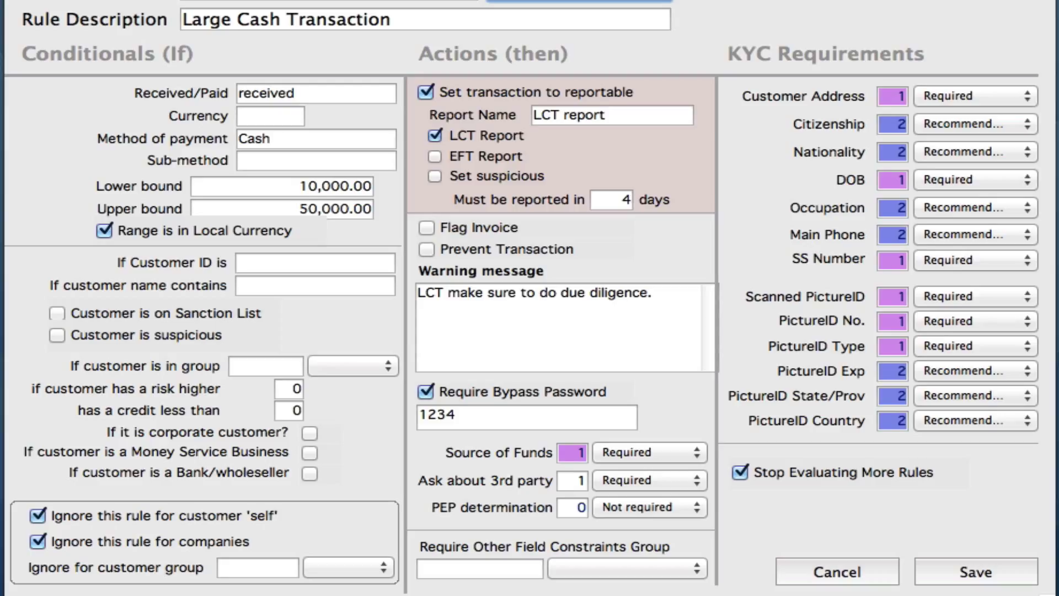
- Prefix the rule description with 'Very' so it reads Very Large Cash Transaction
key("Tab")
key("Tab")
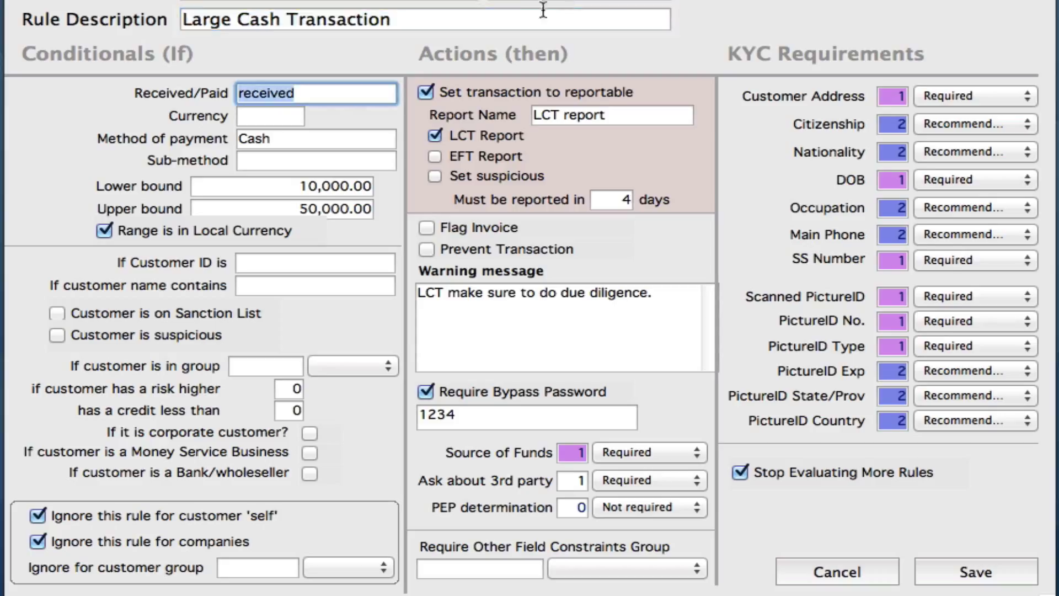
left_click(187, 21)
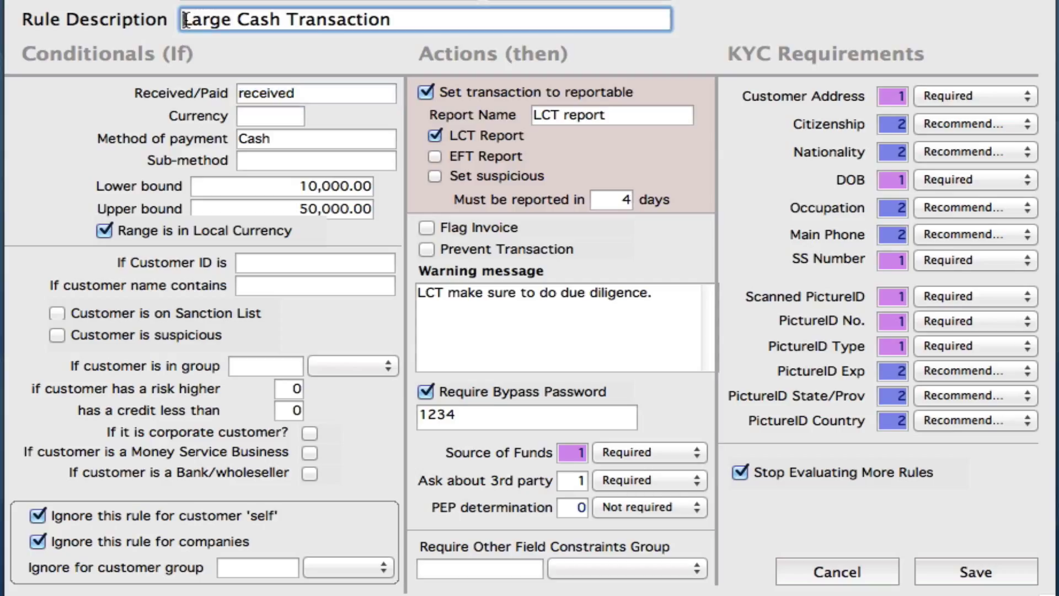
type("Very")
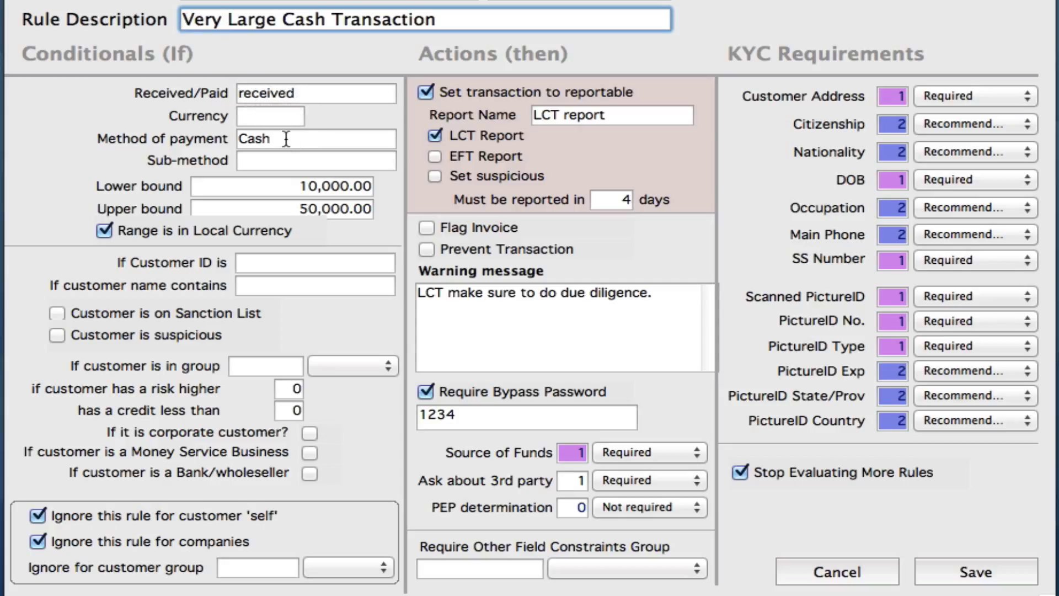
- Change the rule's amount range to a 50,000 lower bound and a 200,000 upper bound
left_click(299, 188)
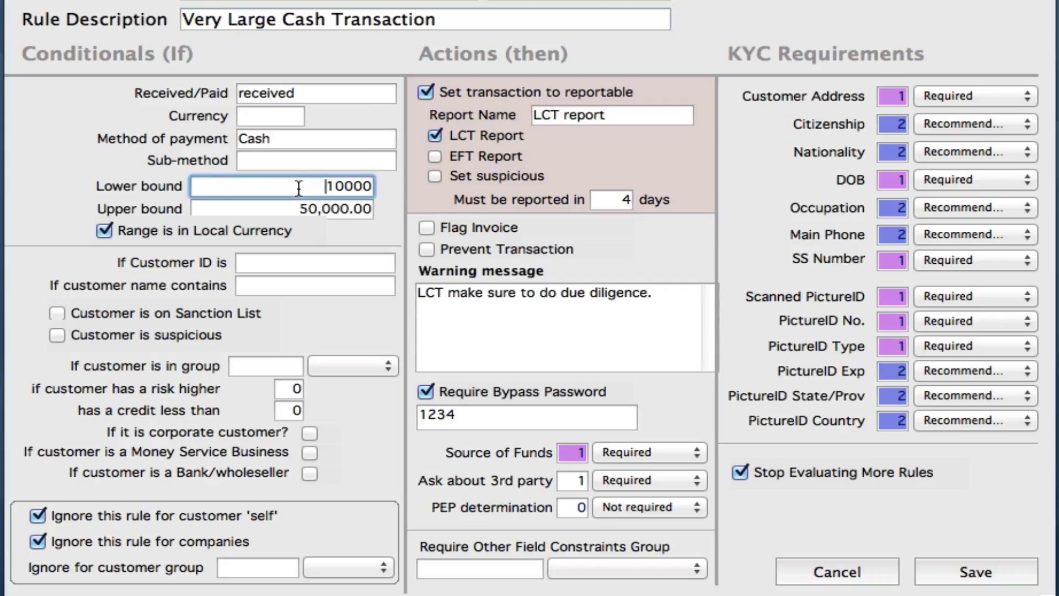
key("Right")
key("BackSpace")
type("5")
left_click(289, 212)
key("Right")
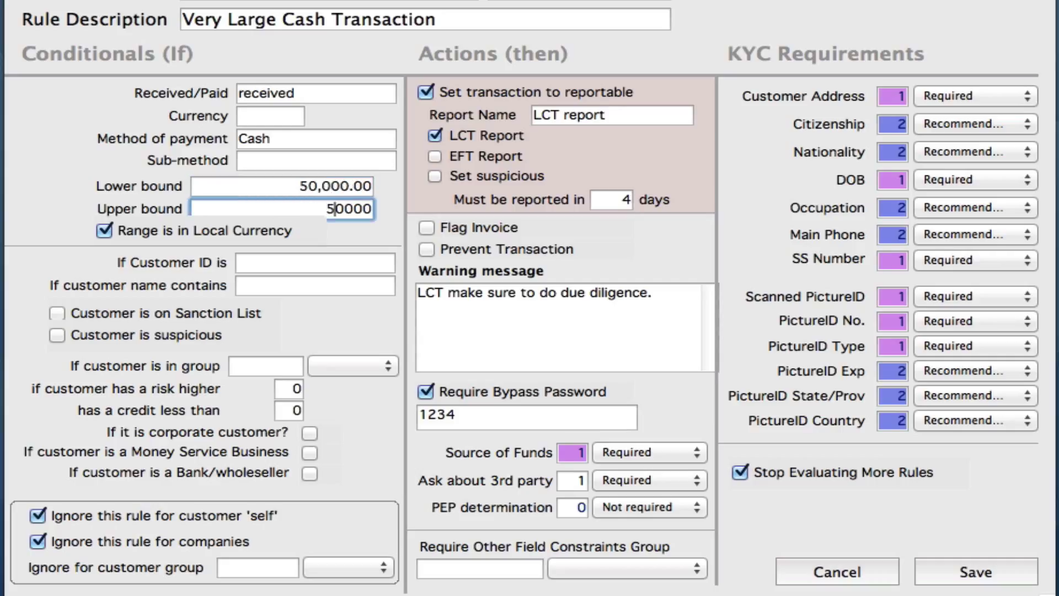
key("BackSpace")
type("20")
key("Tab")
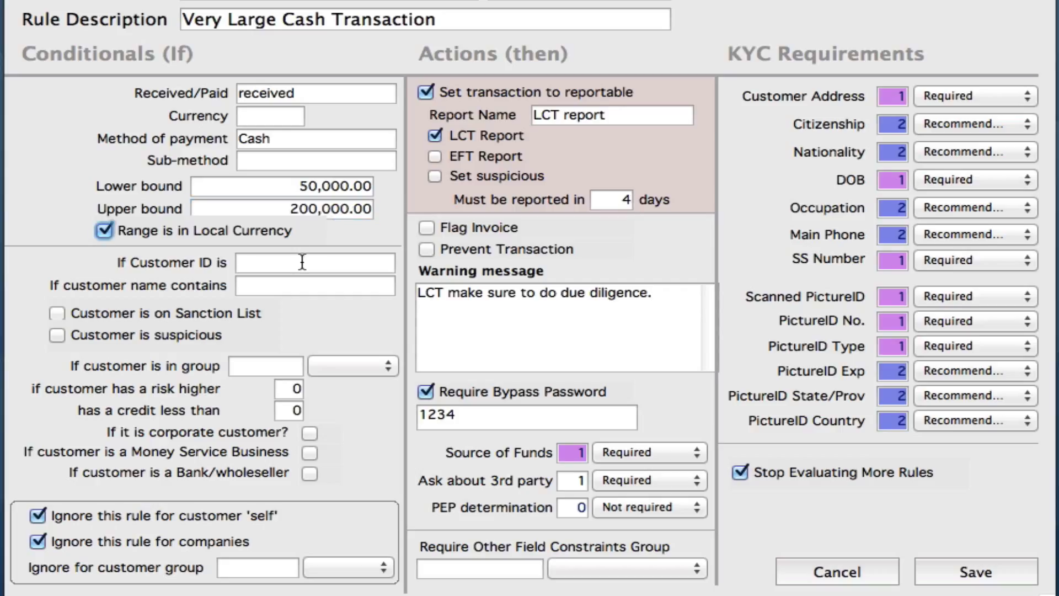
left_click(302, 262)
left_click(295, 284)
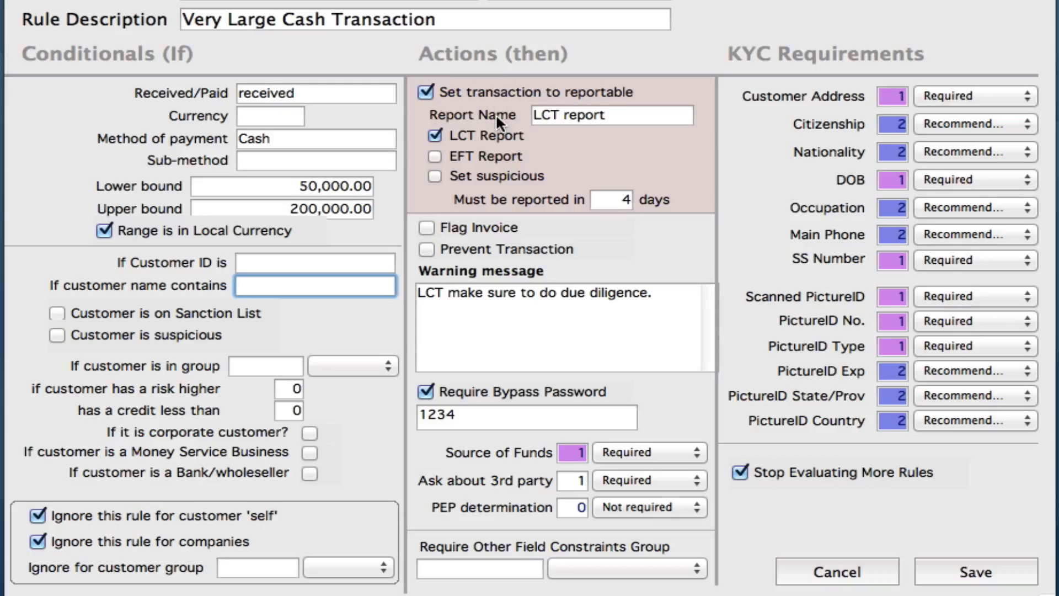
left_click(469, 415)
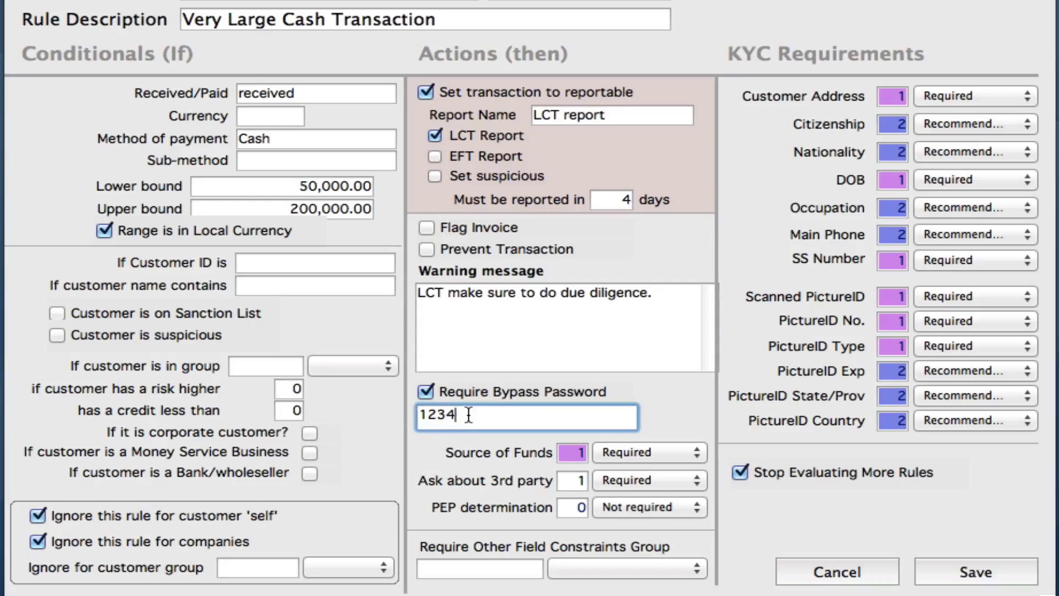
type("56")
- Set PEP determination to Required and save the VLCT rule
left_click(700, 505)
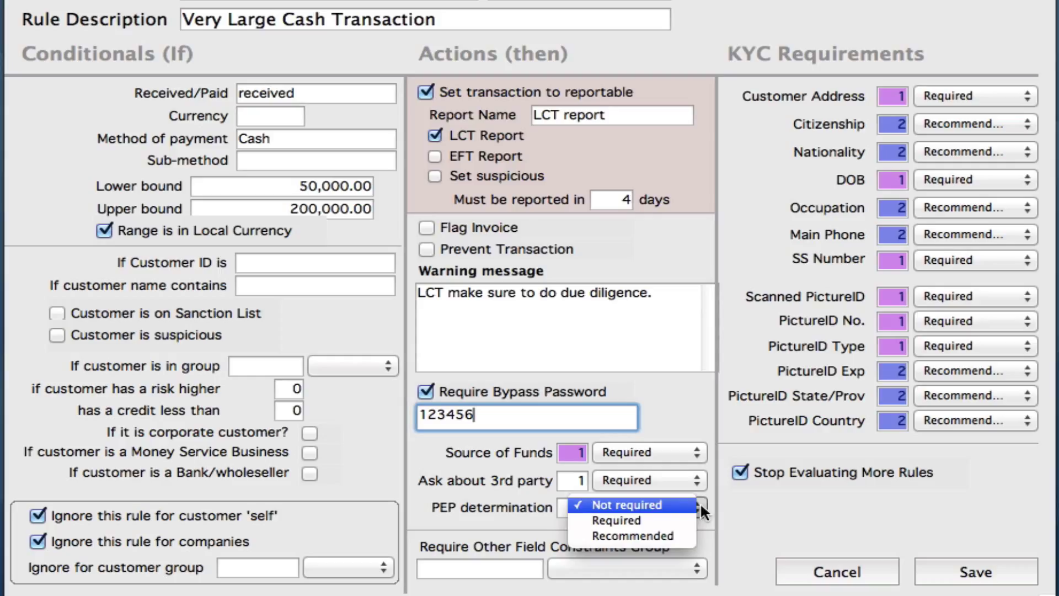
left_click(639, 520)
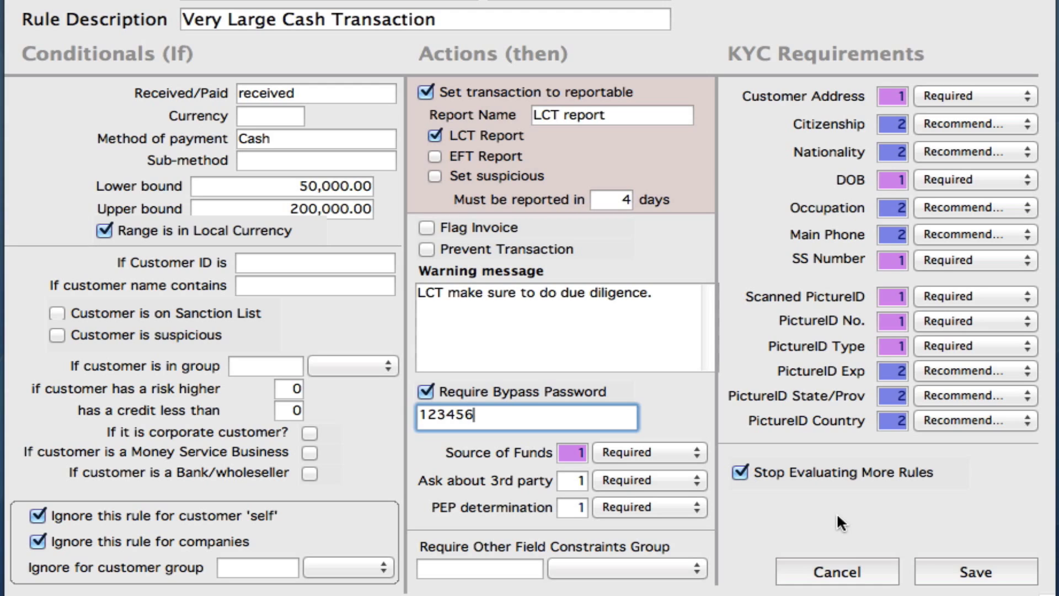
left_click(956, 574)
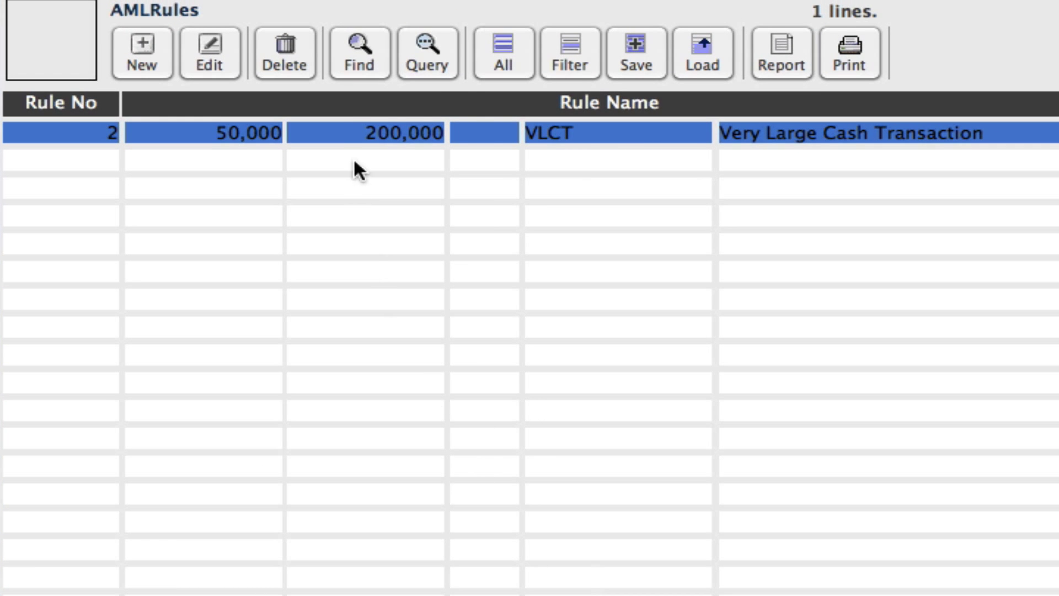
- Show all AML rules and select the Very Large Cash Transaction rule in row 2
left_click(491, 48)
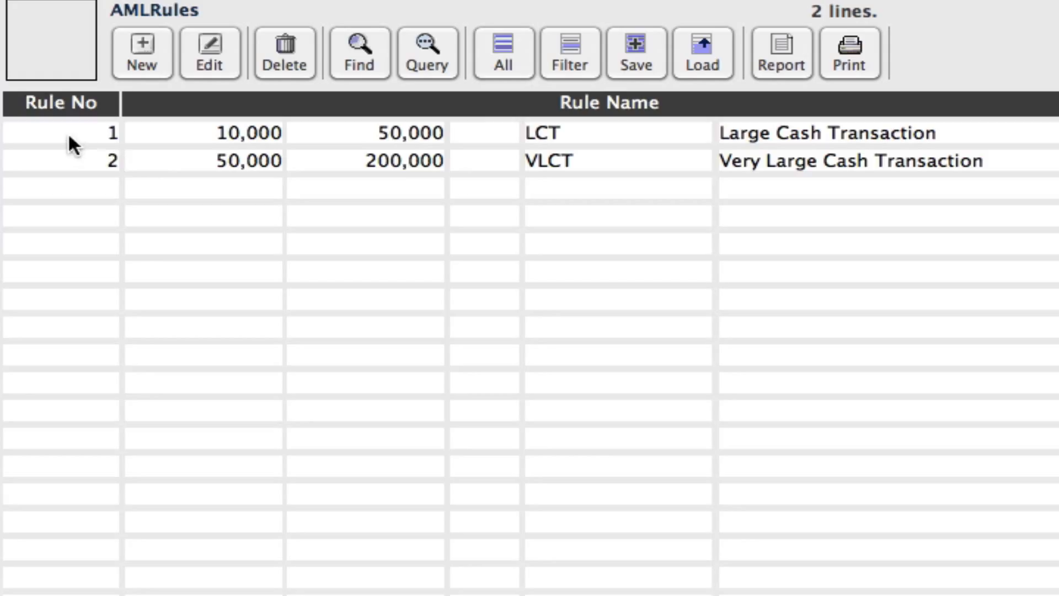
left_click(72, 155)
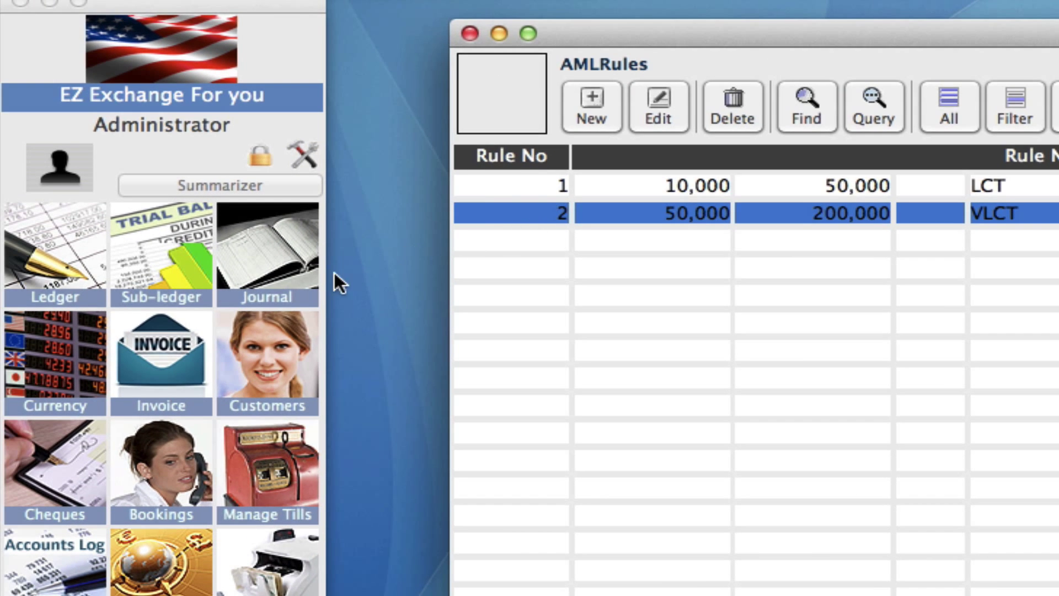
- Create a new invoice and assign the government customer found by a name search
left_click(142, 368)
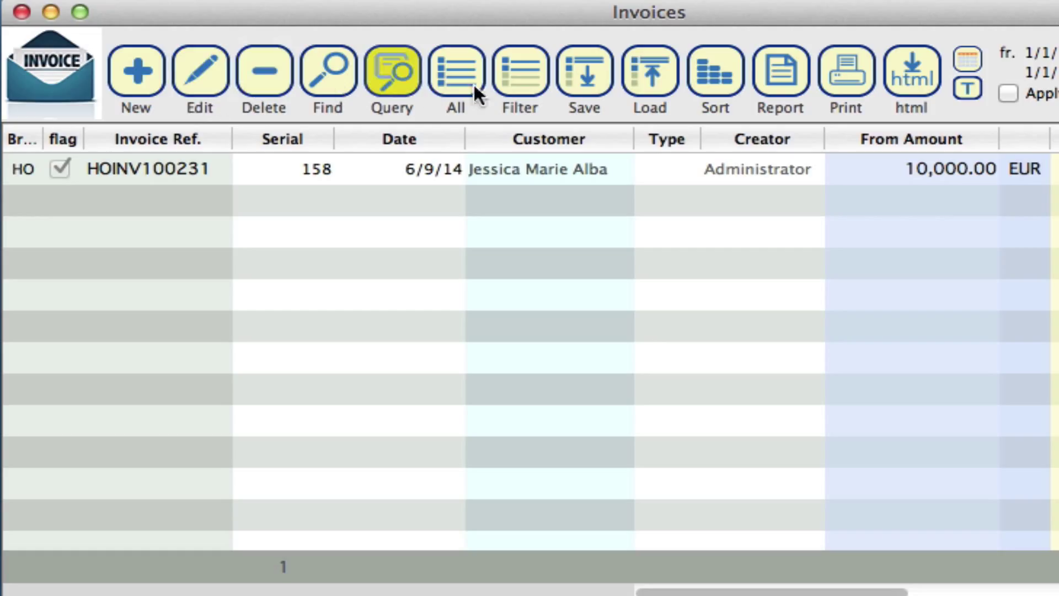
left_click(146, 66)
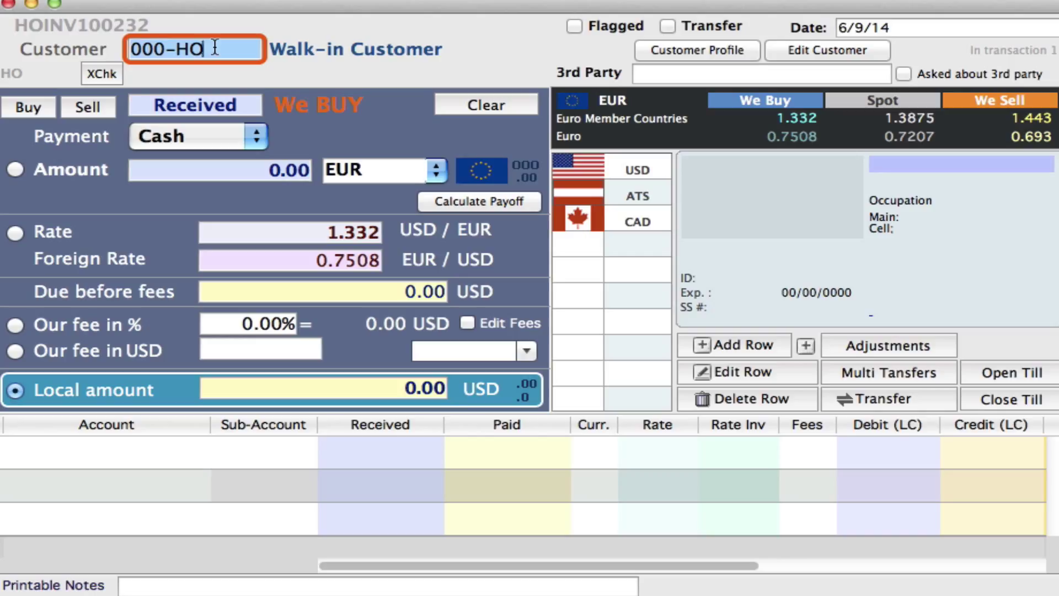
key("BackSpace")
key("BackSpace")
key("BackSpace")
key("BackSpace")
key("BackSpace")
key("BackSpace")
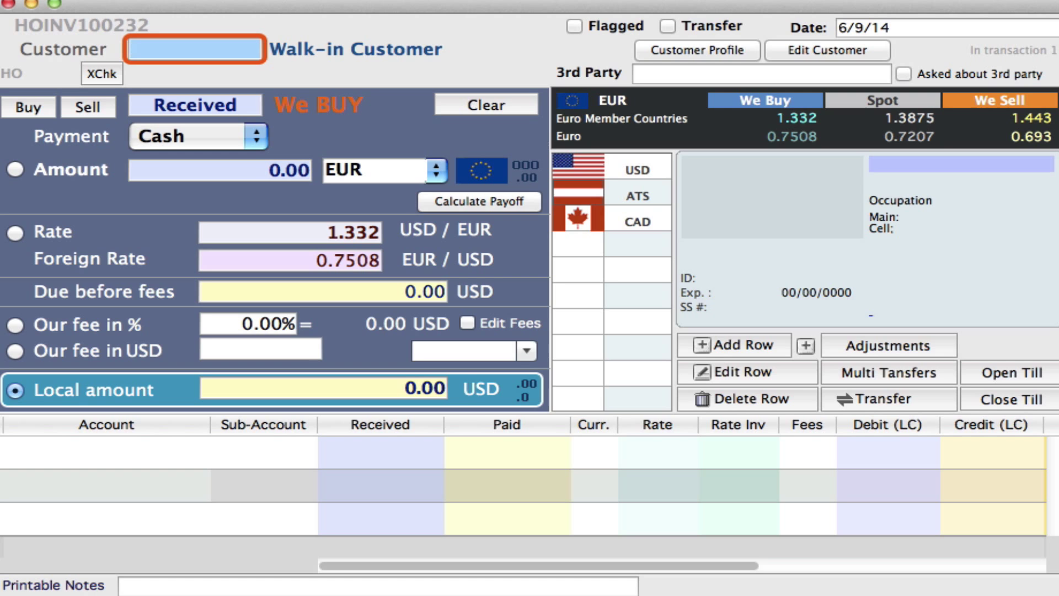
type("tony")
key("Return")
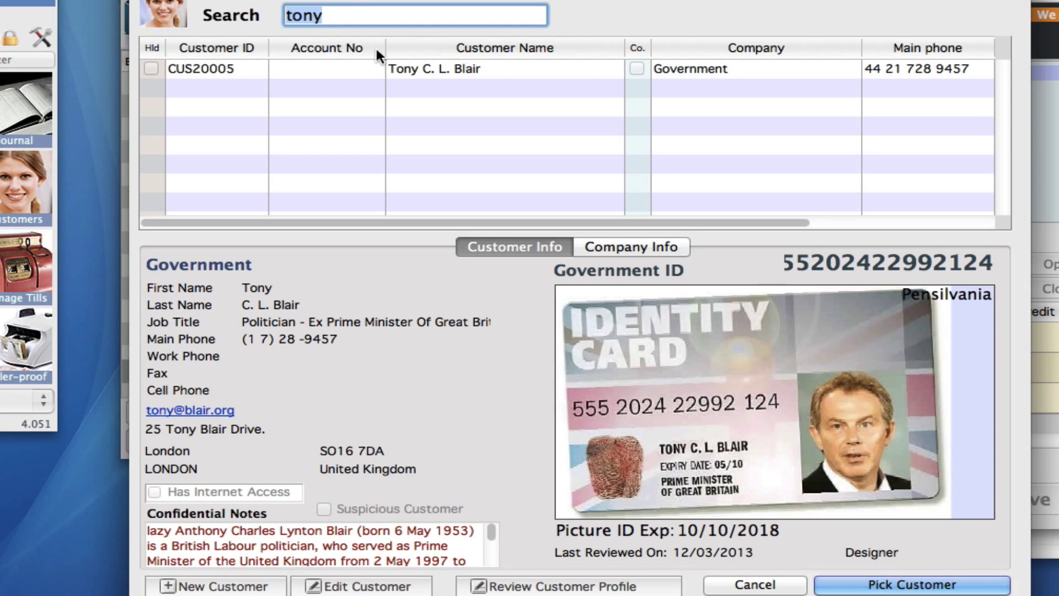
left_click(416, 69)
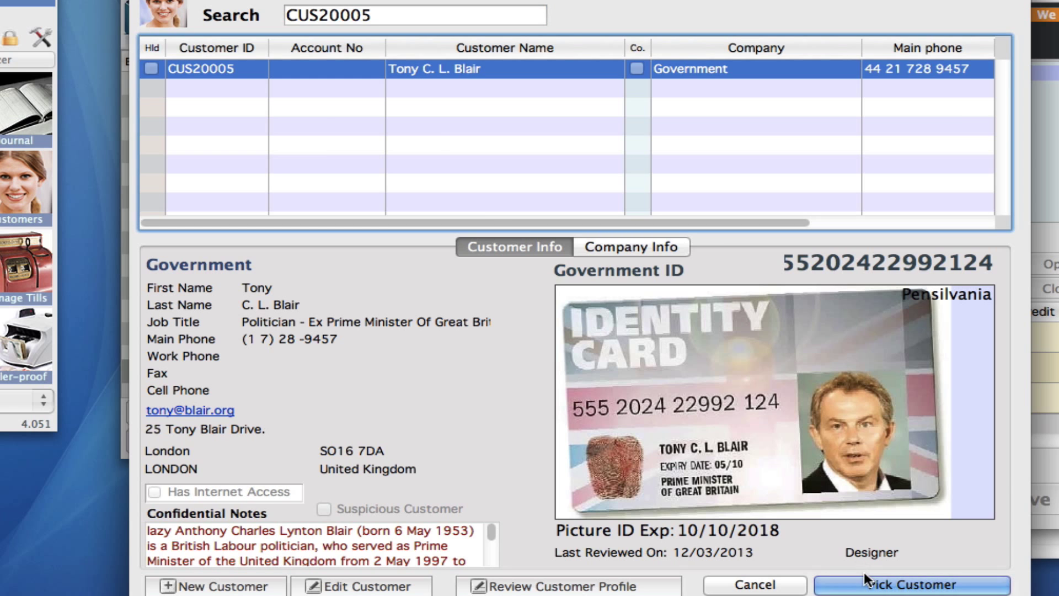
left_click(878, 583)
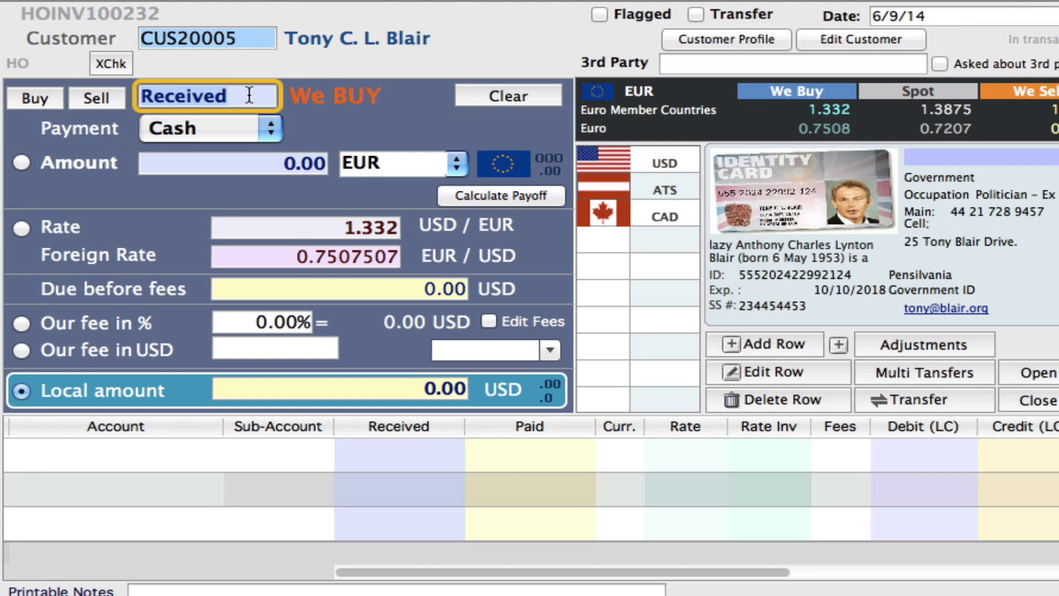
- Enter 8,000 EUR as the received cash amount, giving 10,654.00 USD local
key("Tab")
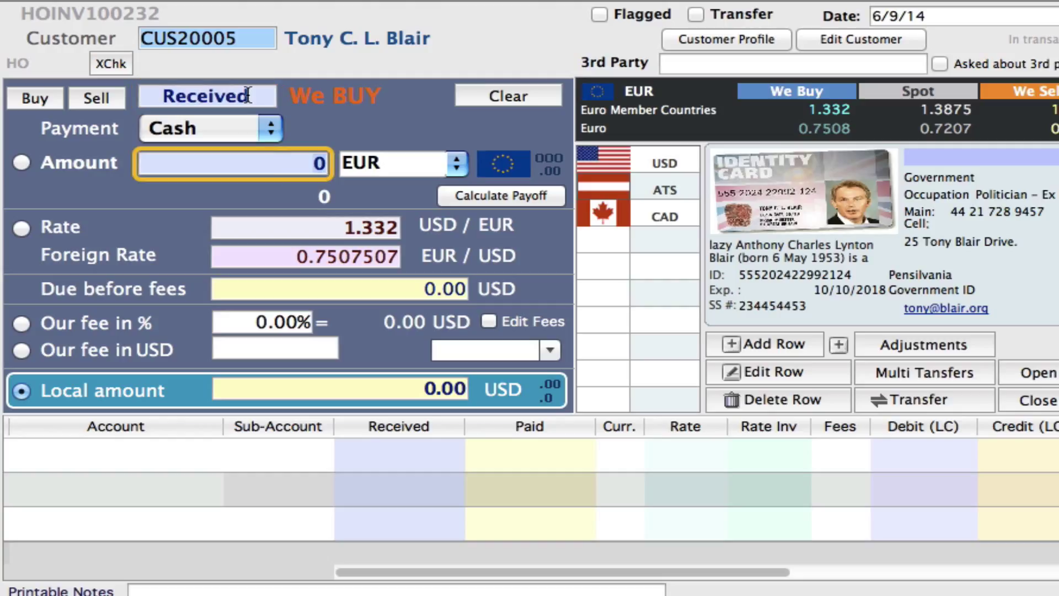
type("8000")
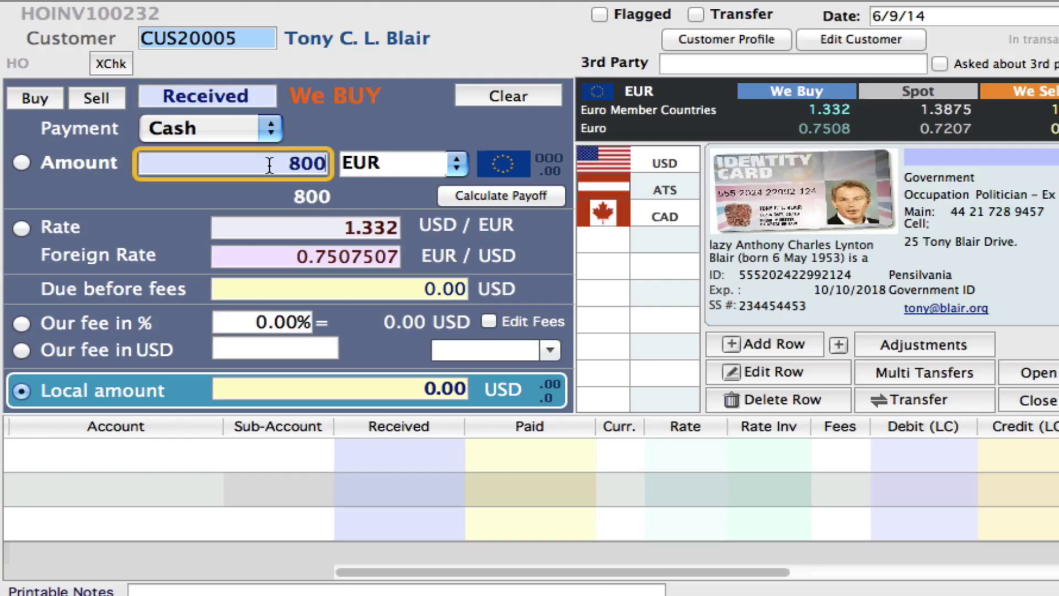
key("Tab")
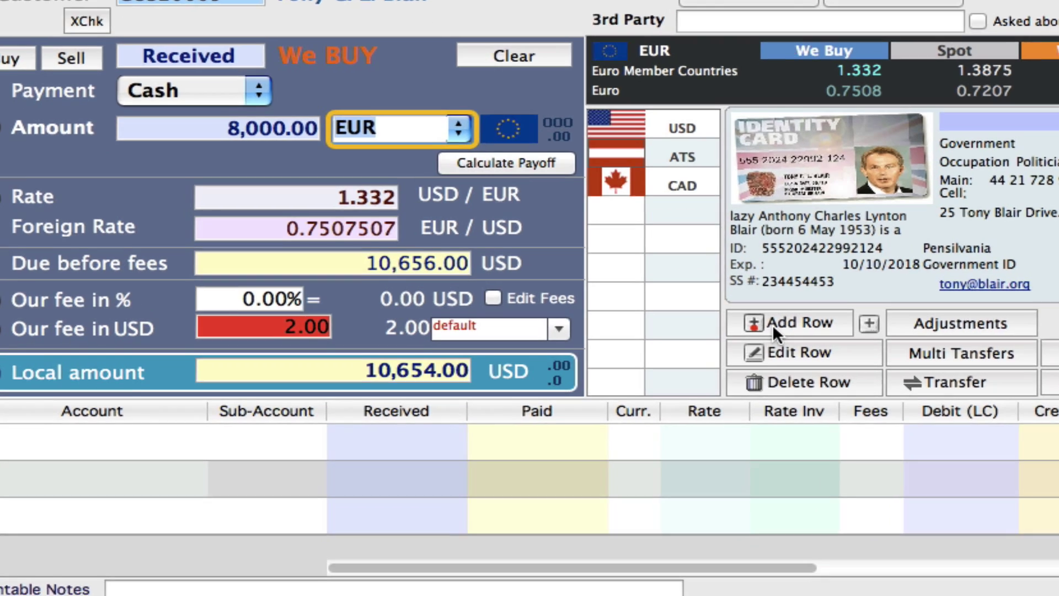
- Add the exchange line, dismiss the error list, and enter 'no 3rd parties involved' as the 3rd Party answer
left_click(772, 325)
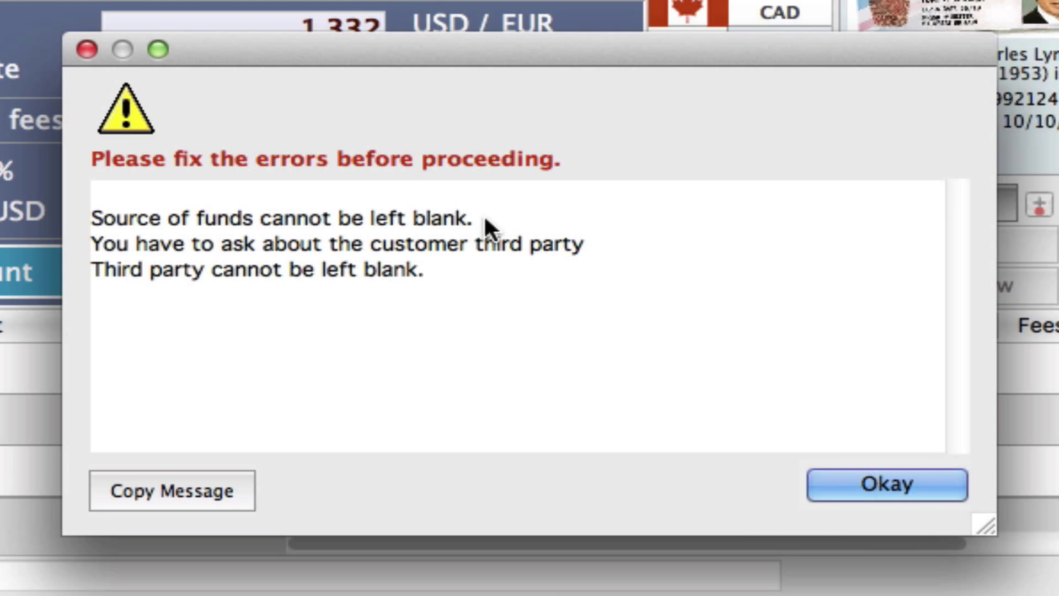
left_click(866, 488)
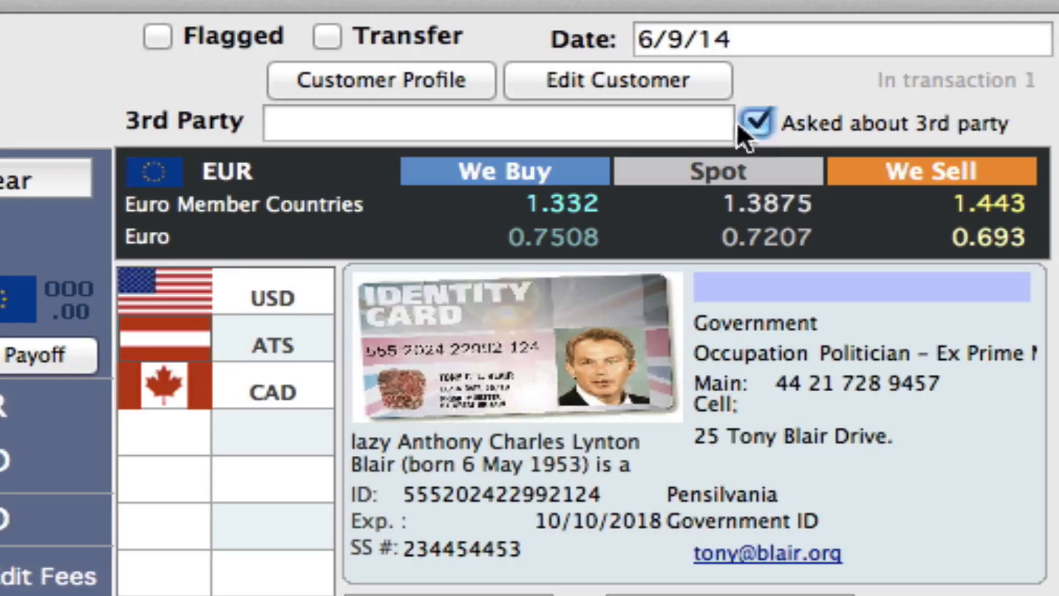
left_click(332, 124)
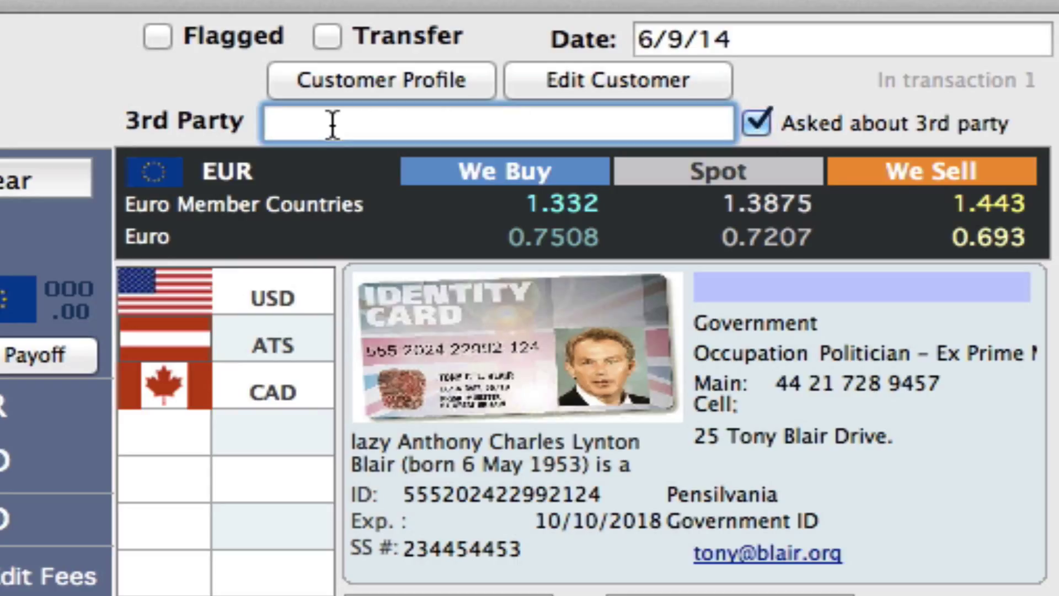
type("no")
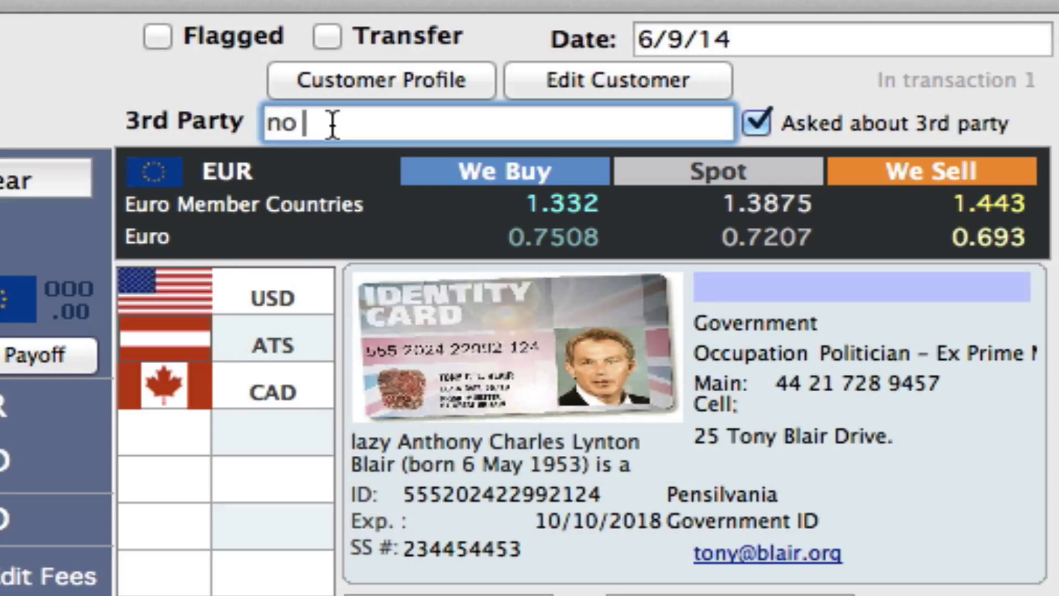
type(" 3rd parties invd")
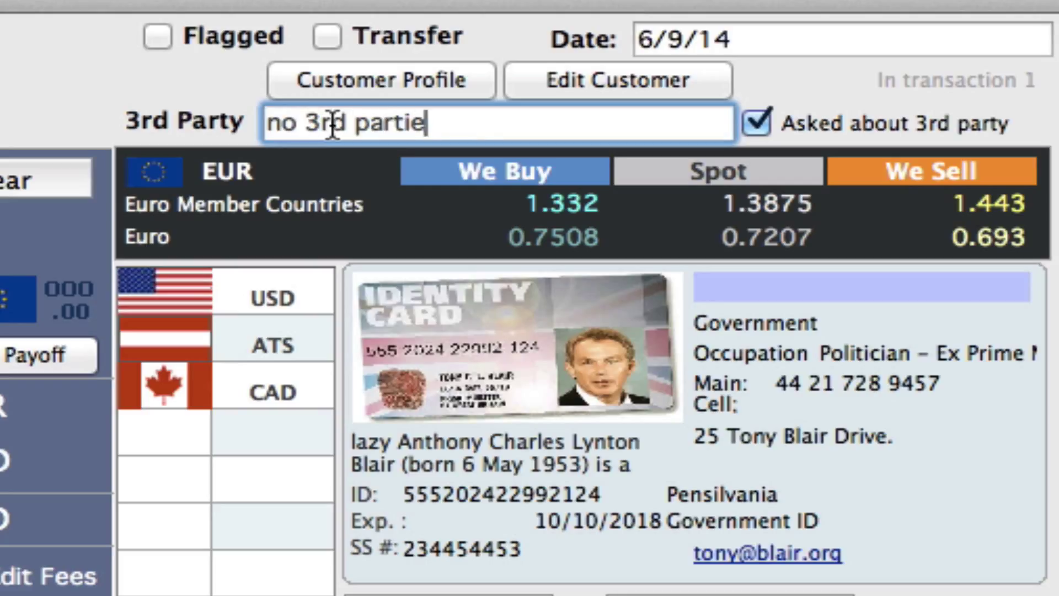
type("lved")
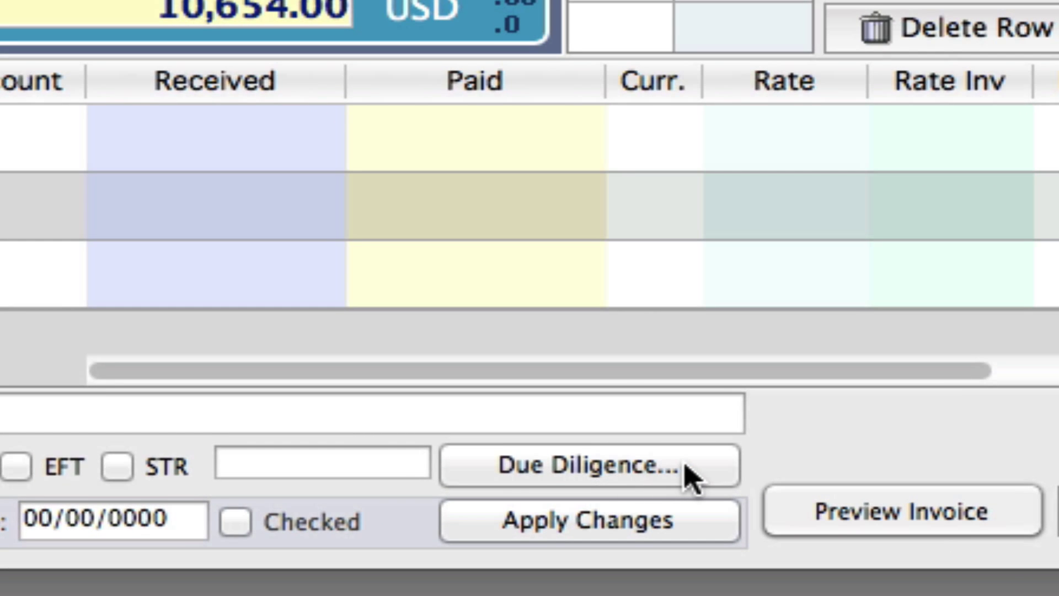
- In Due Diligence, mark source of funds as asked with answer 'received cash from bank transaction'
left_click(687, 477)
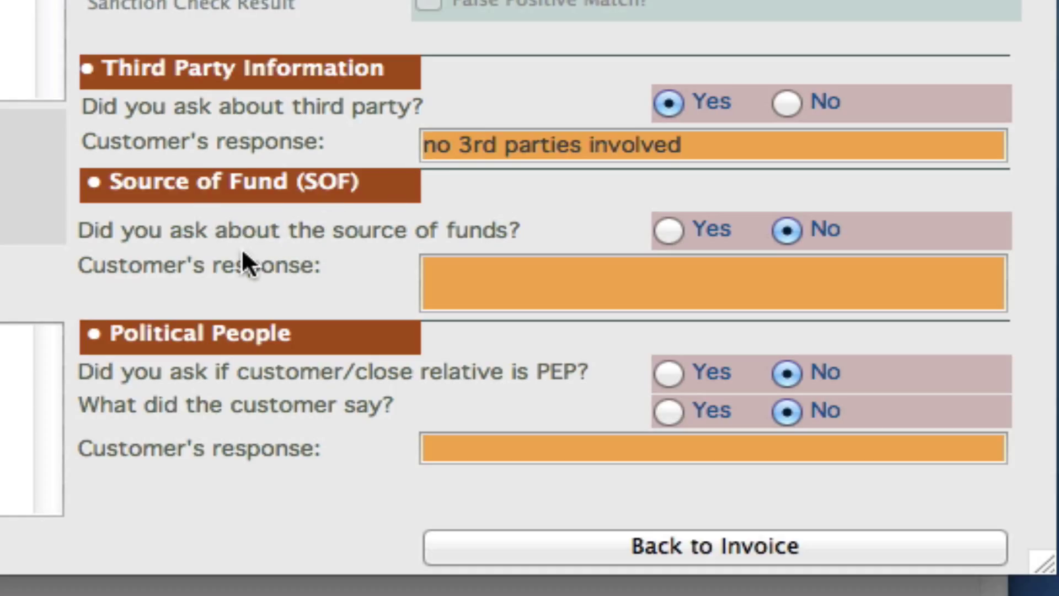
left_click(678, 226)
left_click(476, 284)
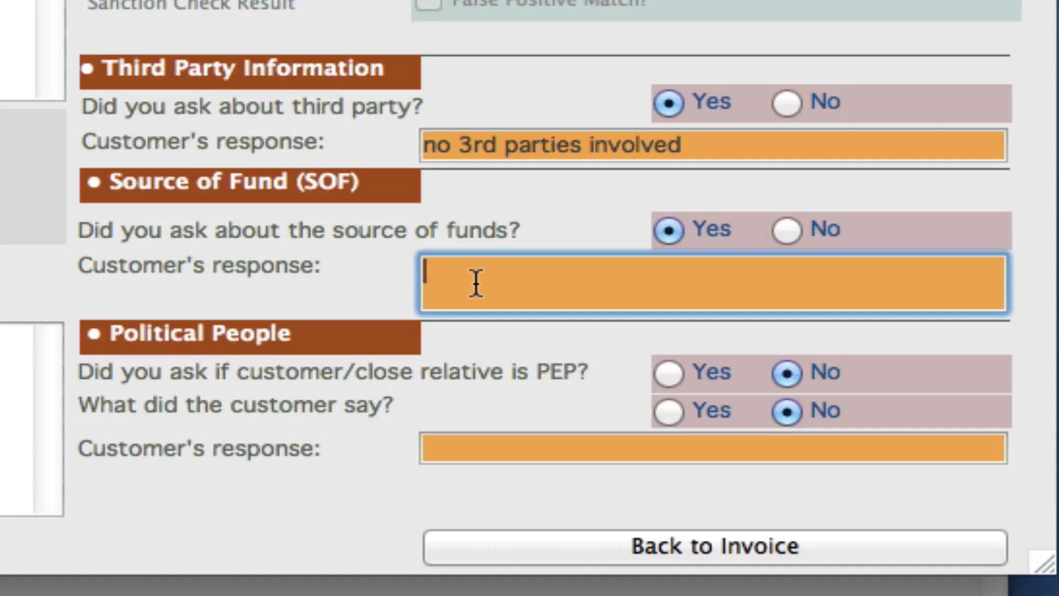
type("receive")
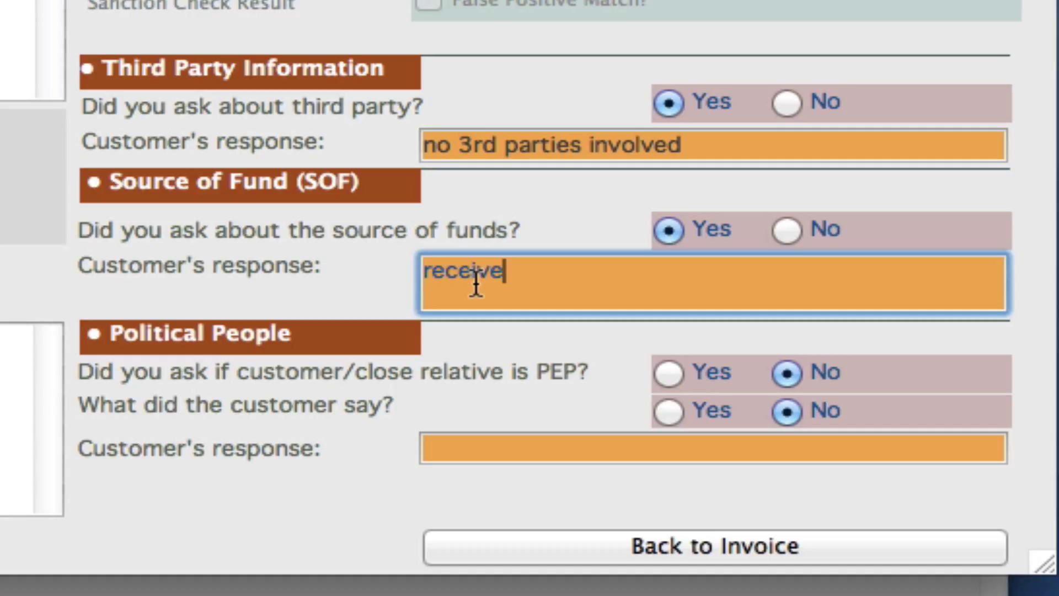
type("d cash")
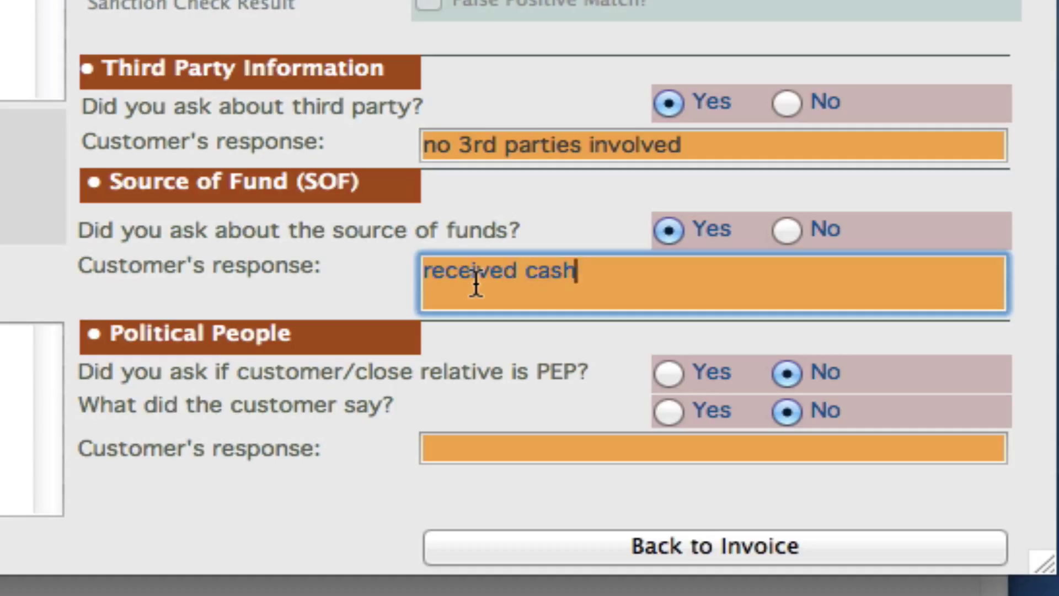
type(" from bank trasn")
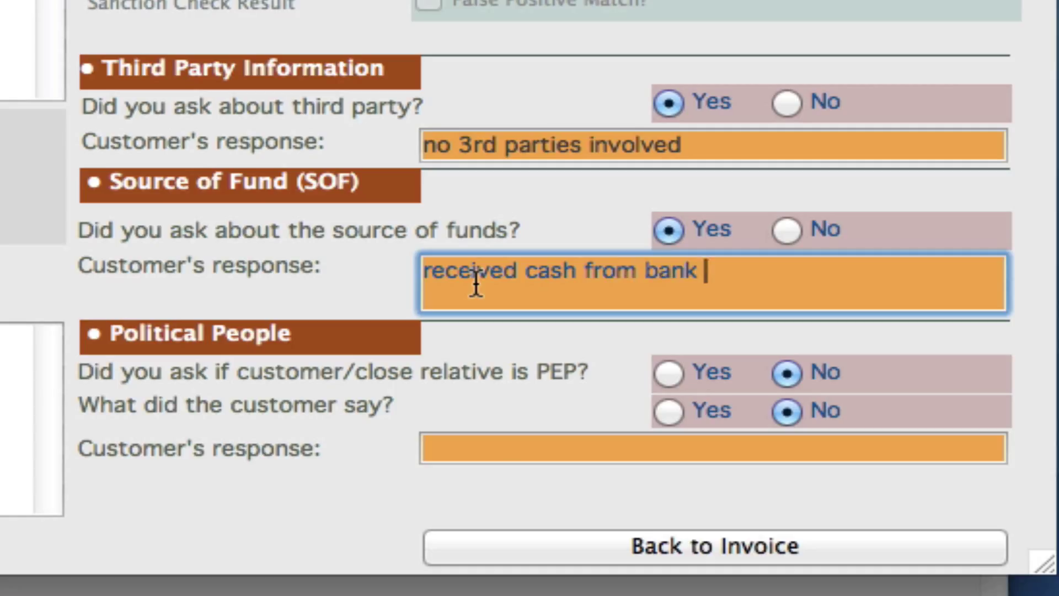
key("BackSpace")
key("BackSpace")
type("nsaction")
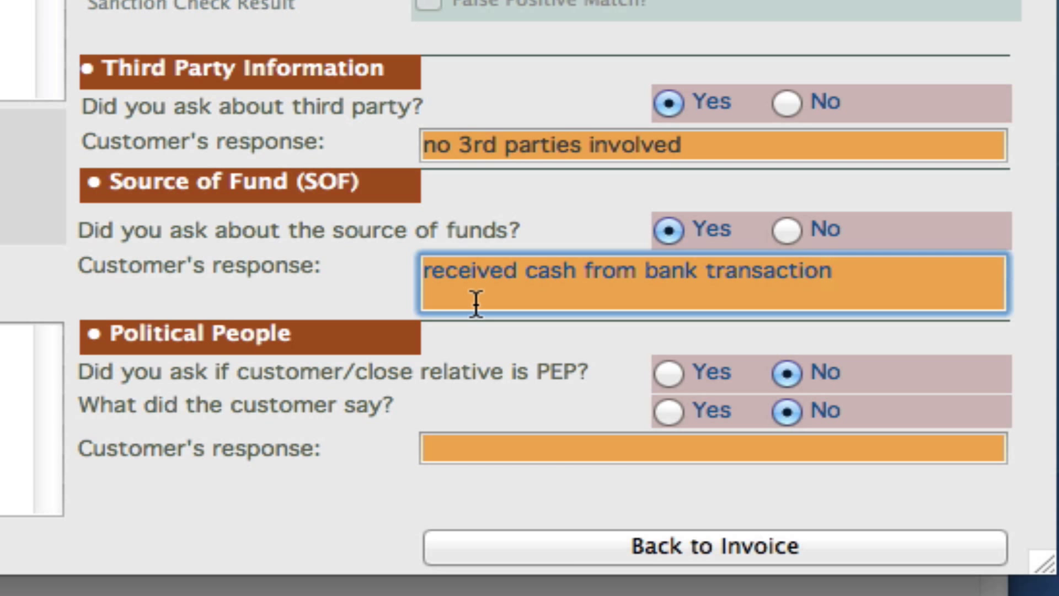
left_click(624, 546)
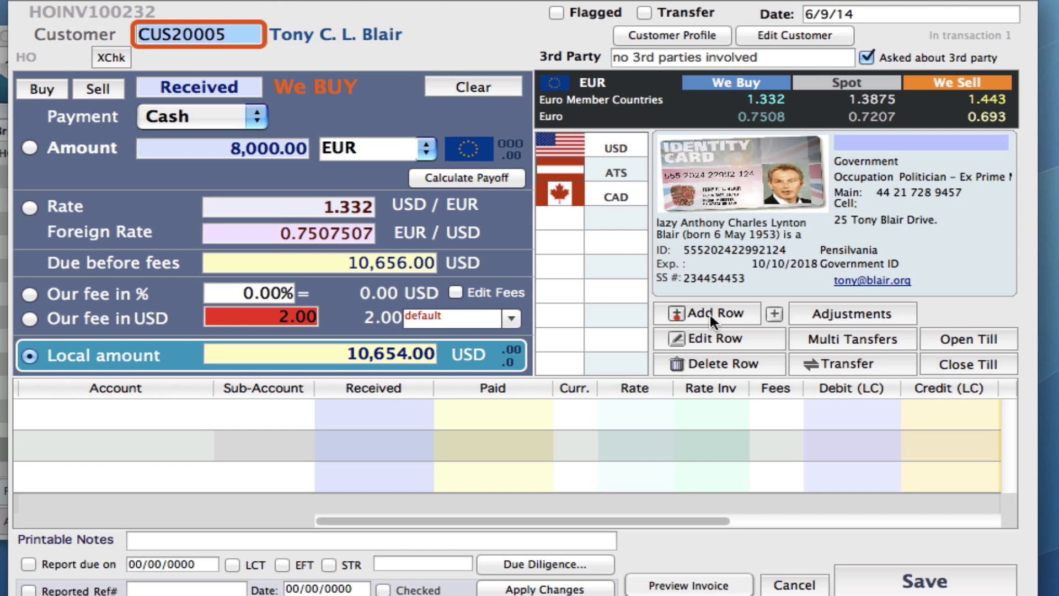
left_click(713, 312)
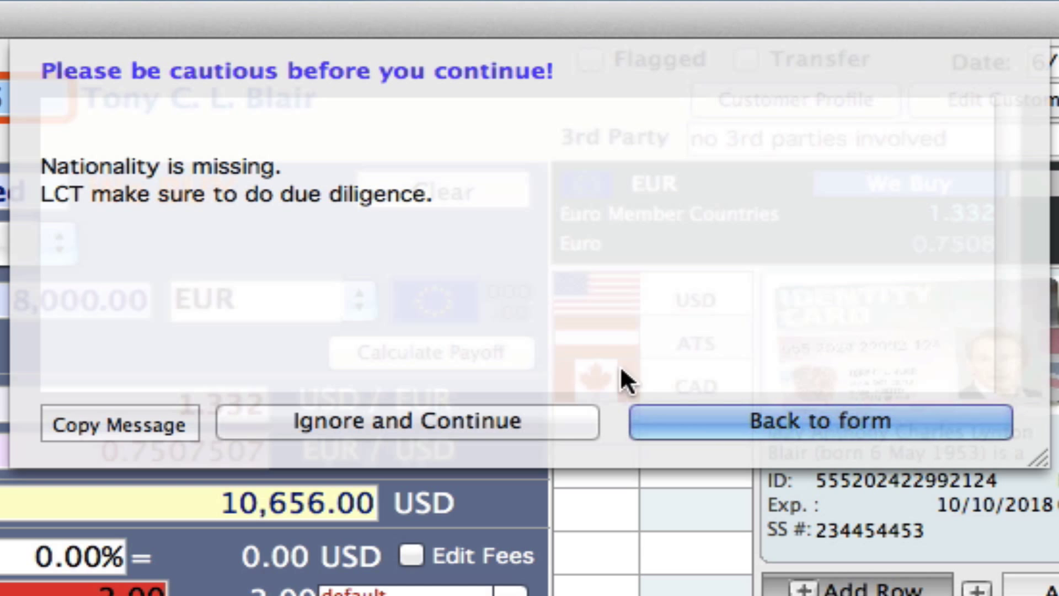
left_click(750, 424)
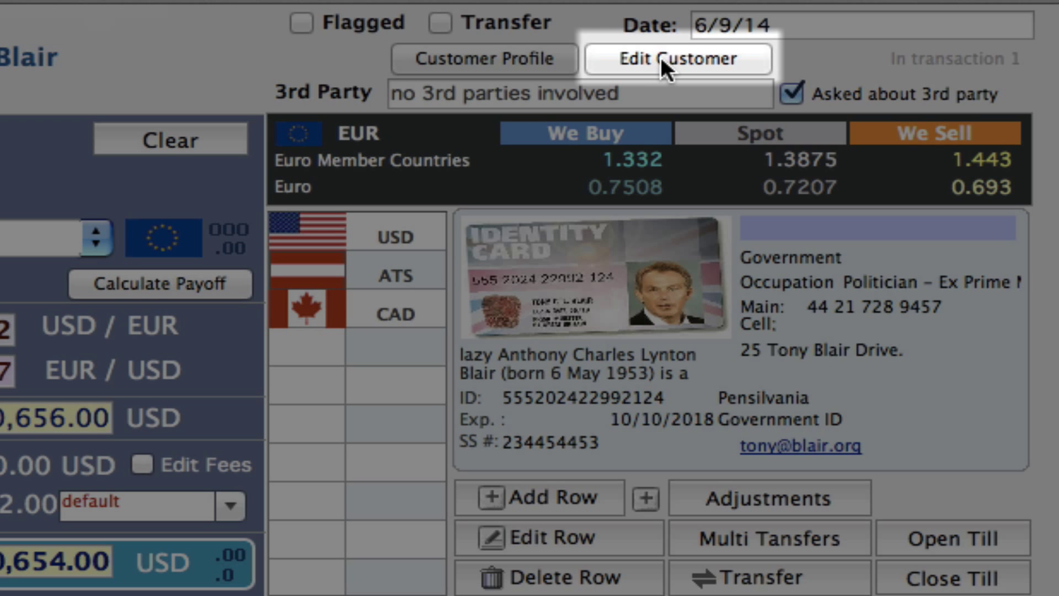
- Set the customer's nationality to British and save the customer record
left_click(661, 58)
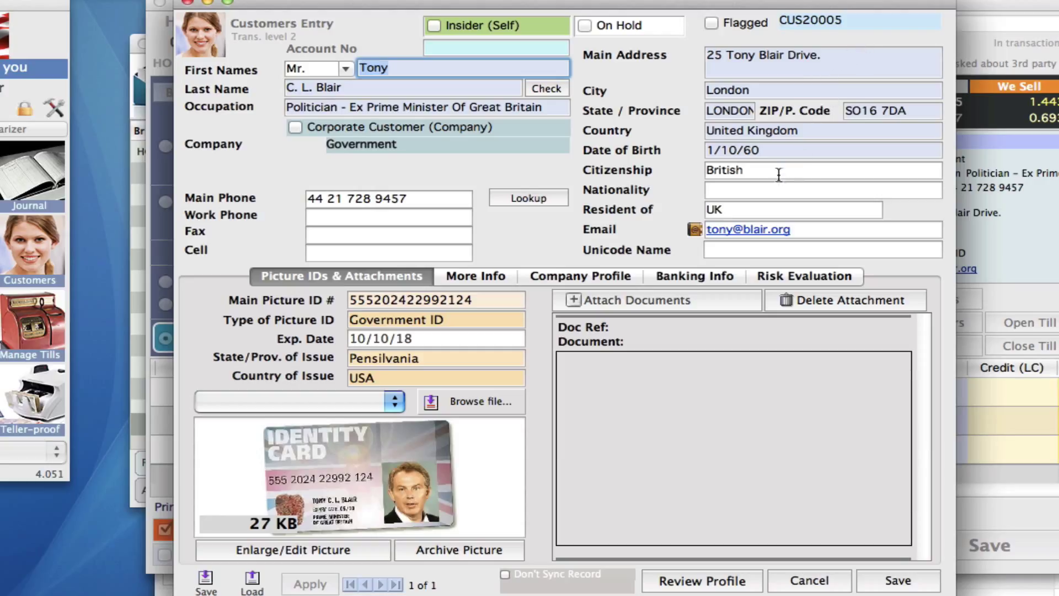
left_click(761, 189)
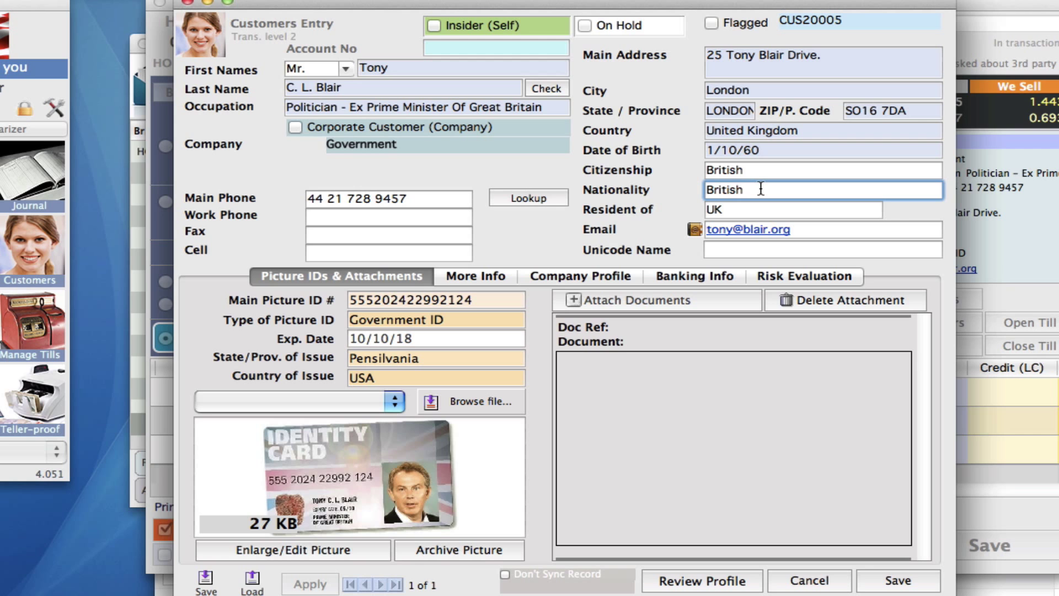
left_click(898, 580)
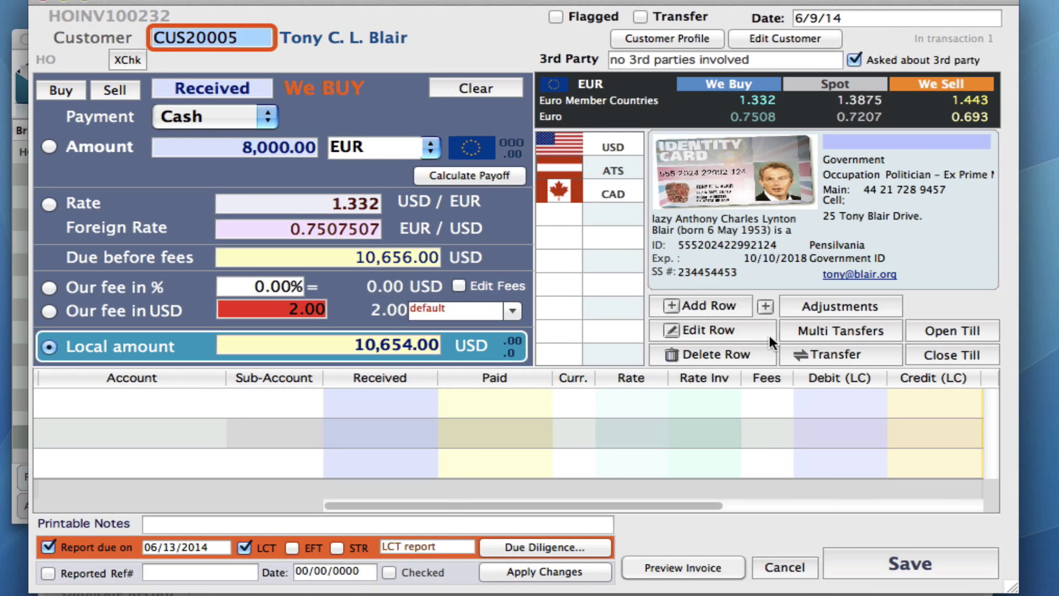
- Add the EUR exchange line past the LCT caution, add the USD payout line, and save the invoice
left_click(710, 304)
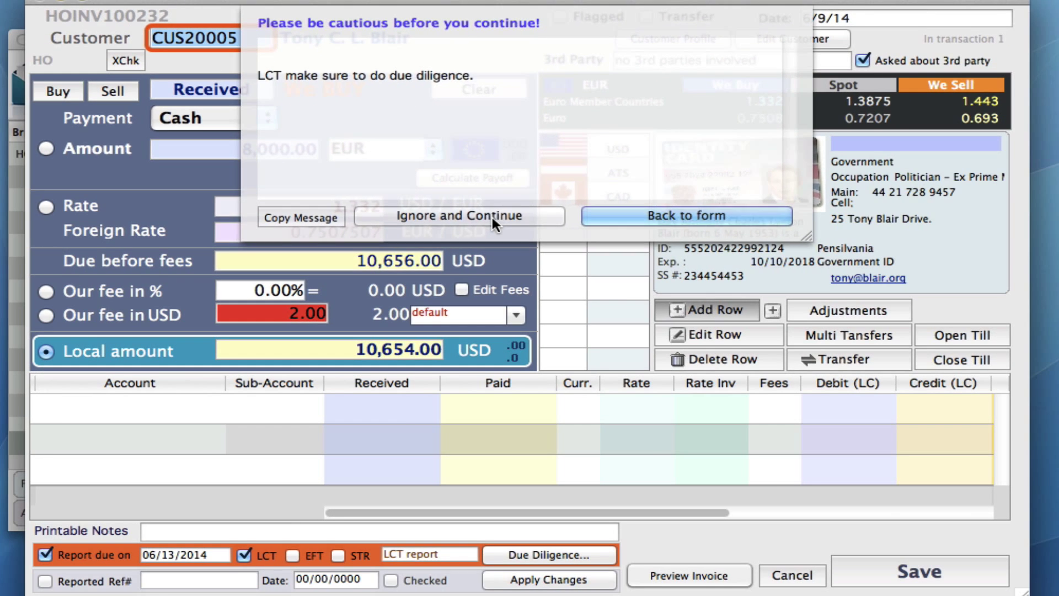
left_click(604, 420)
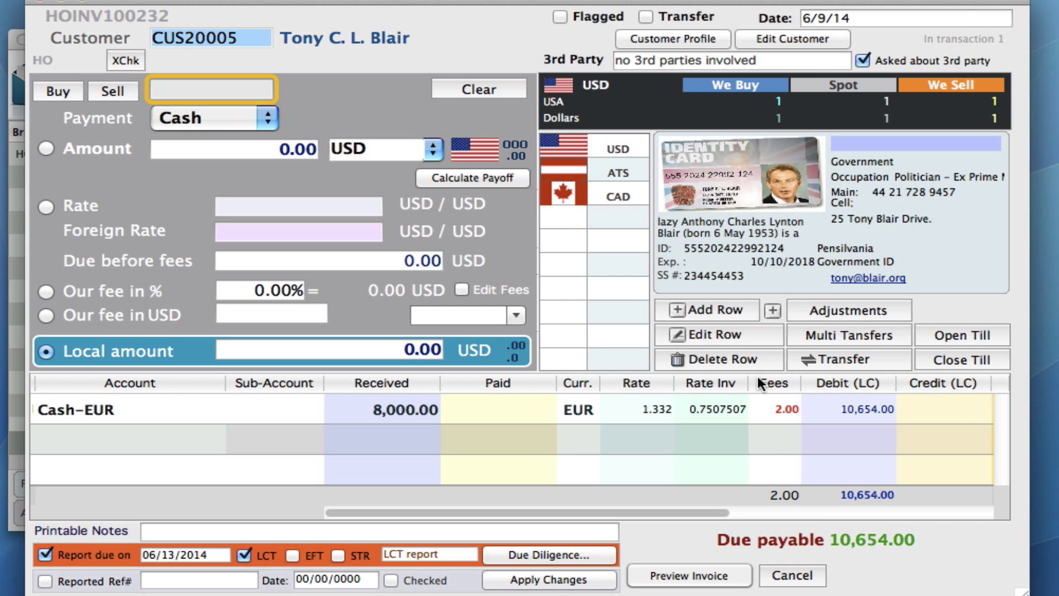
left_click(722, 307)
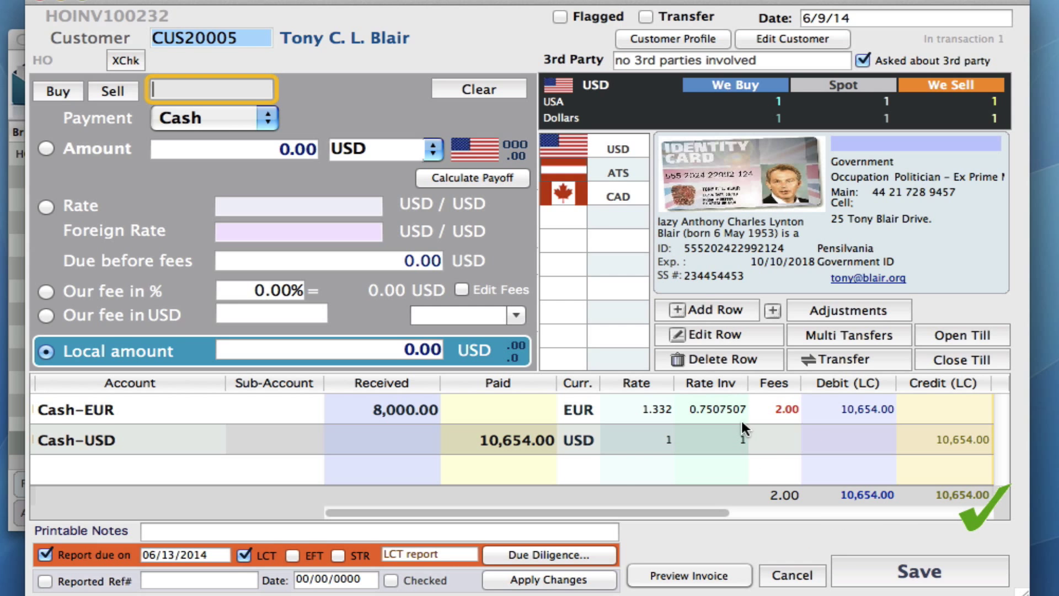
left_click(880, 572)
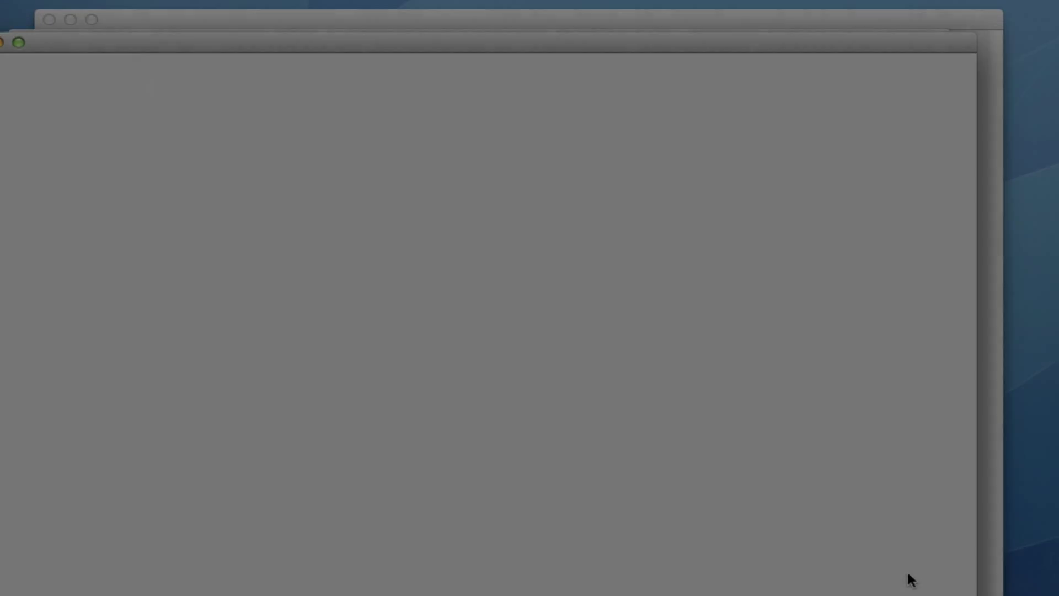